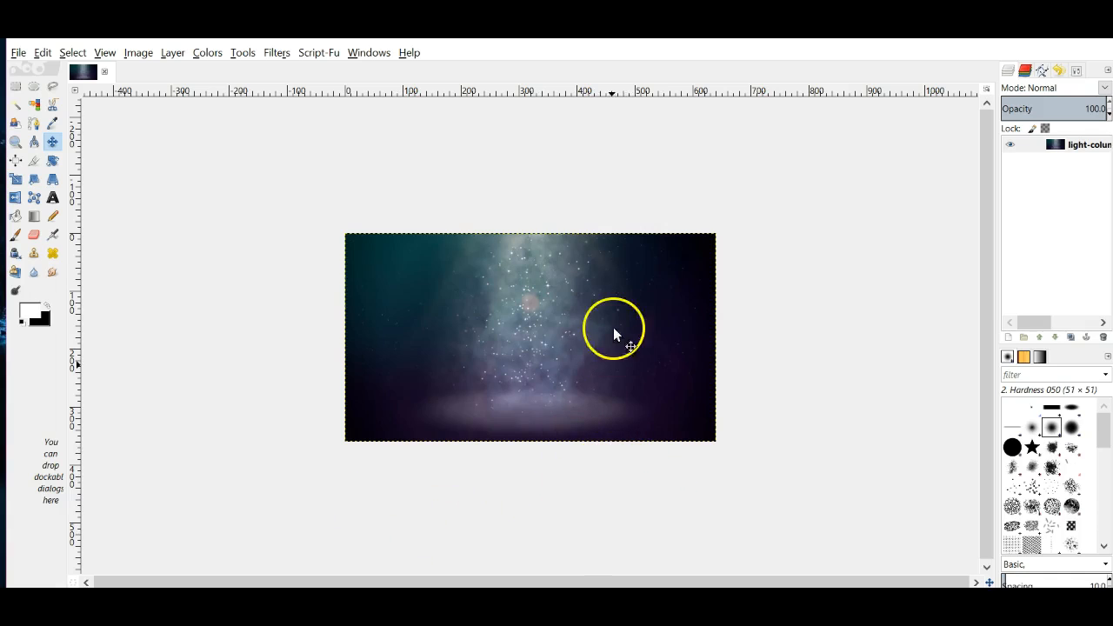
Scale the image to 100 px wide and 80 px high without keeping the aspect ratio
{"action": "left_click", "coordinate": [142, 55]}
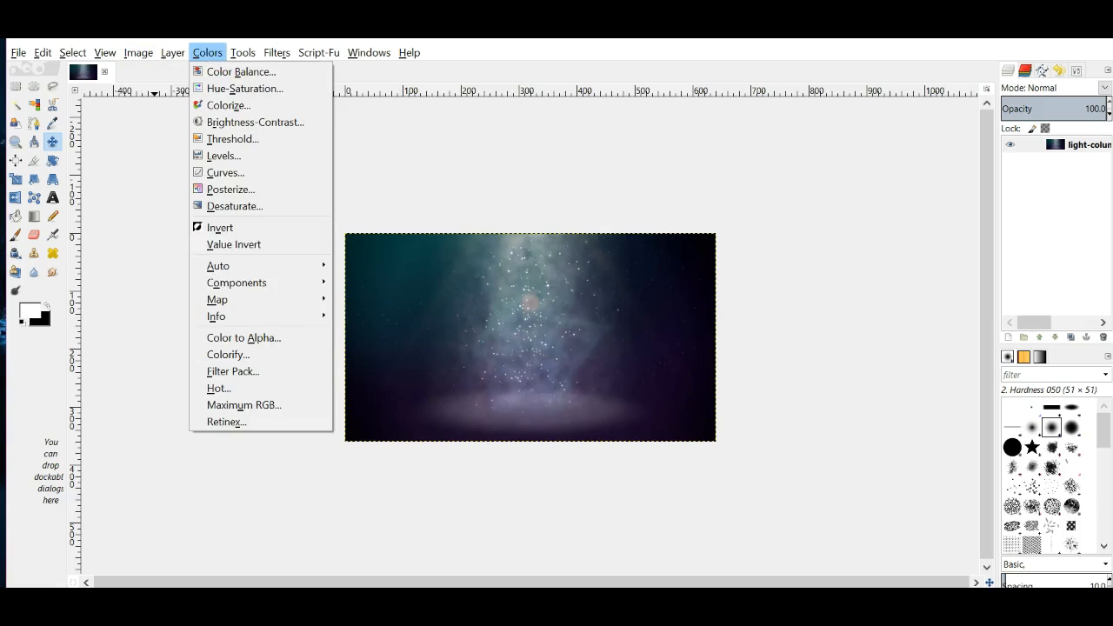
{"action": "left_click", "coordinate": [177, 59]}
{"action": "mouse_move", "coordinate": [149, 57]}
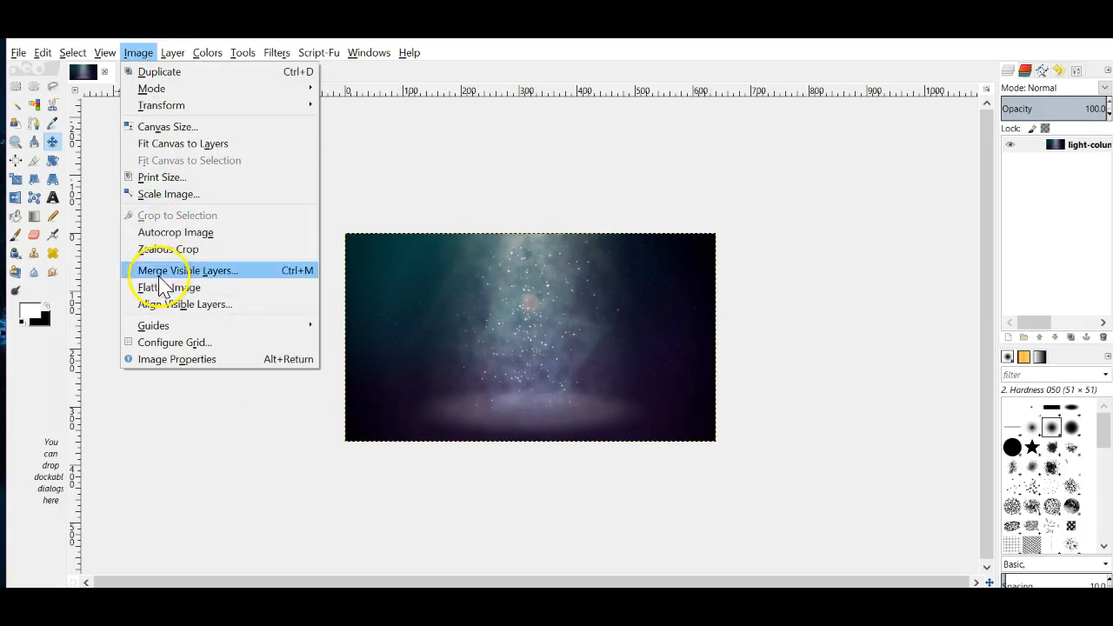
{"action": "left_click", "coordinate": [167, 194]}
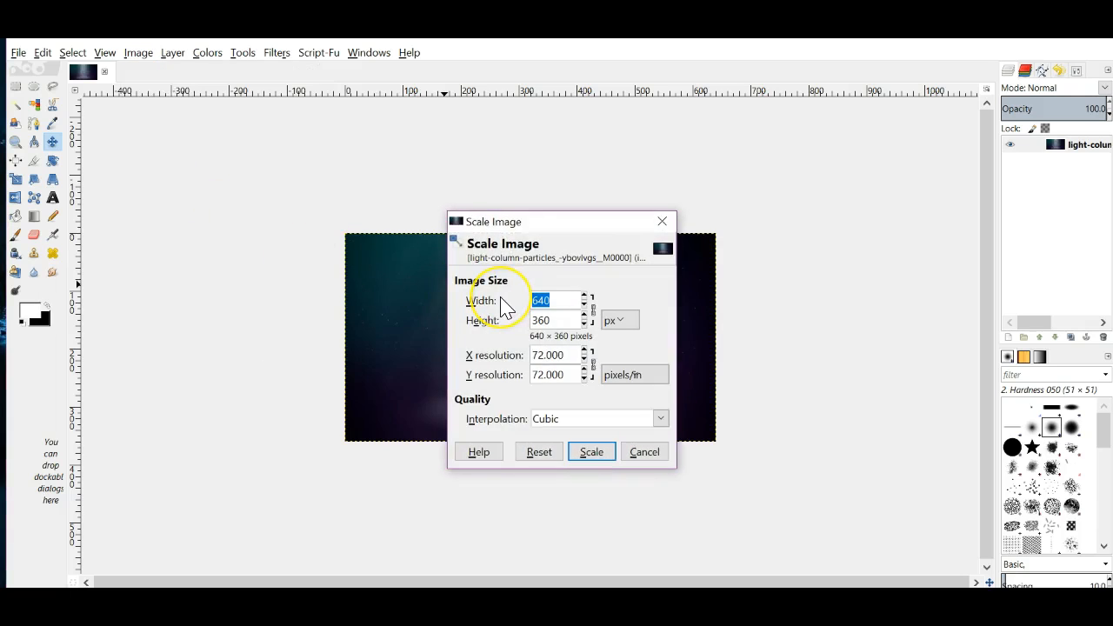
{"action": "type", "text": "100"}
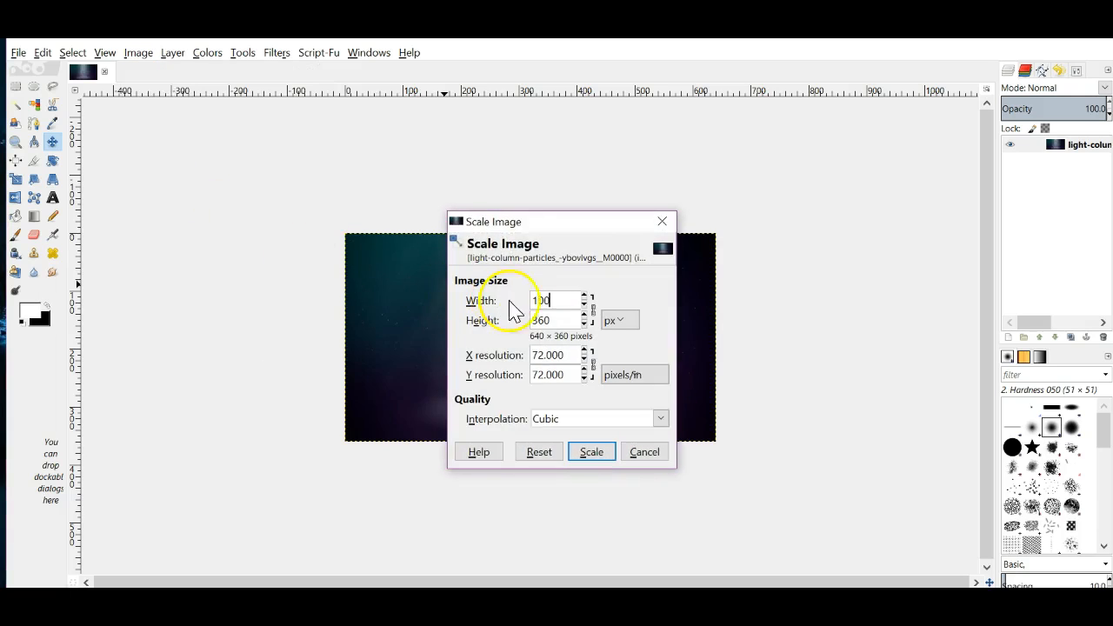
{"action": "left_click", "coordinate": [562, 318]}
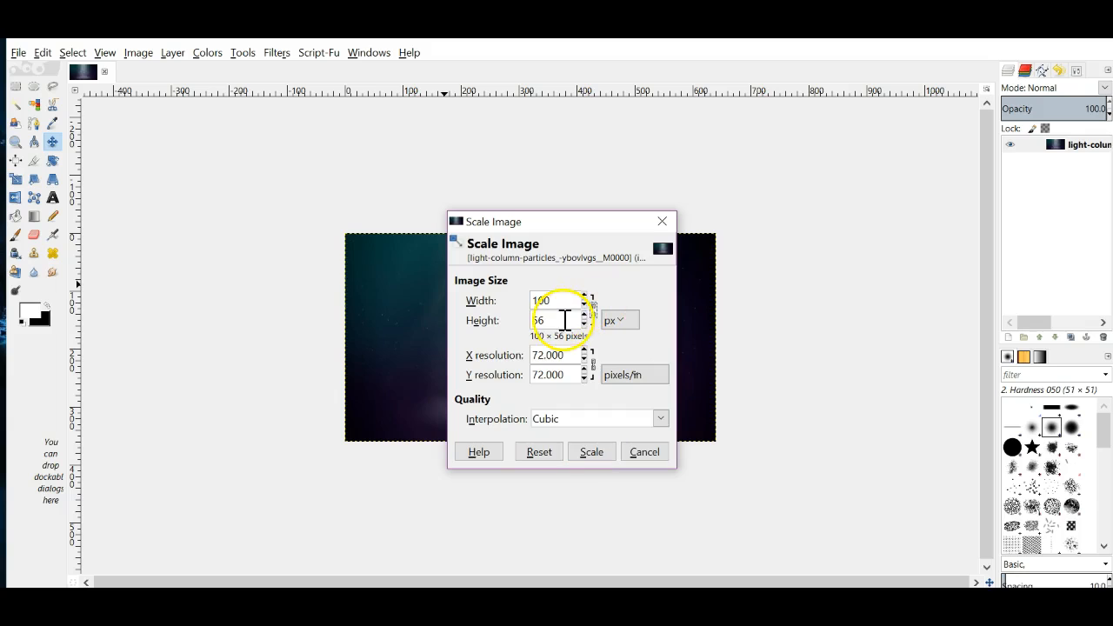
{"action": "type", "text": "80"}
{"action": "left_click", "coordinate": [595, 452]}
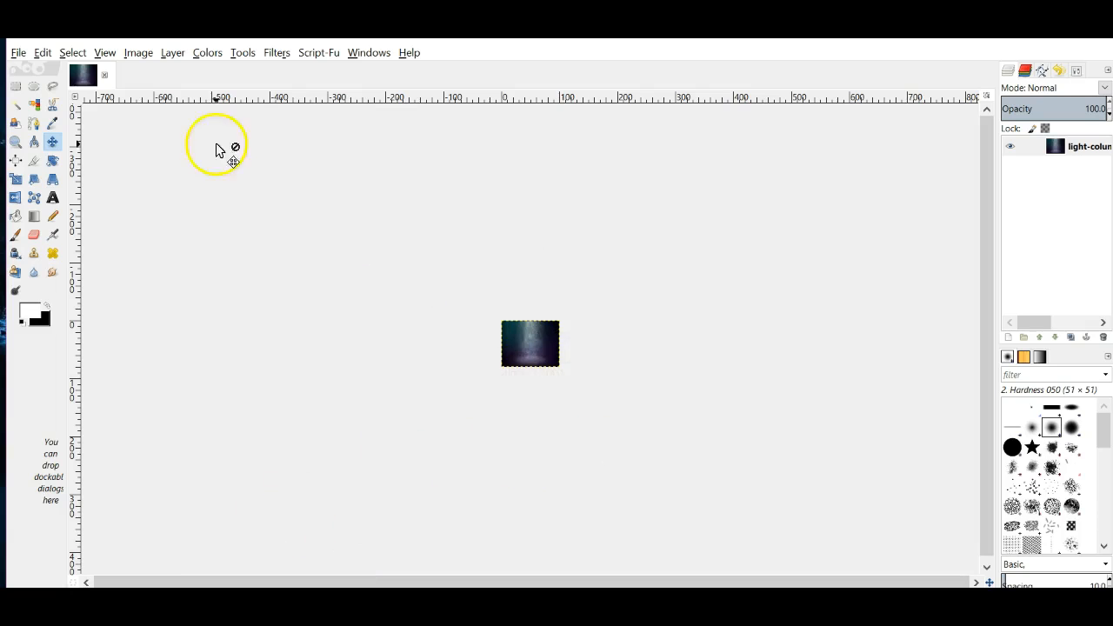
Sharpen the scaled light-column background by repeating the last-used filter three times
{"action": "left_click", "coordinate": [209, 574]}
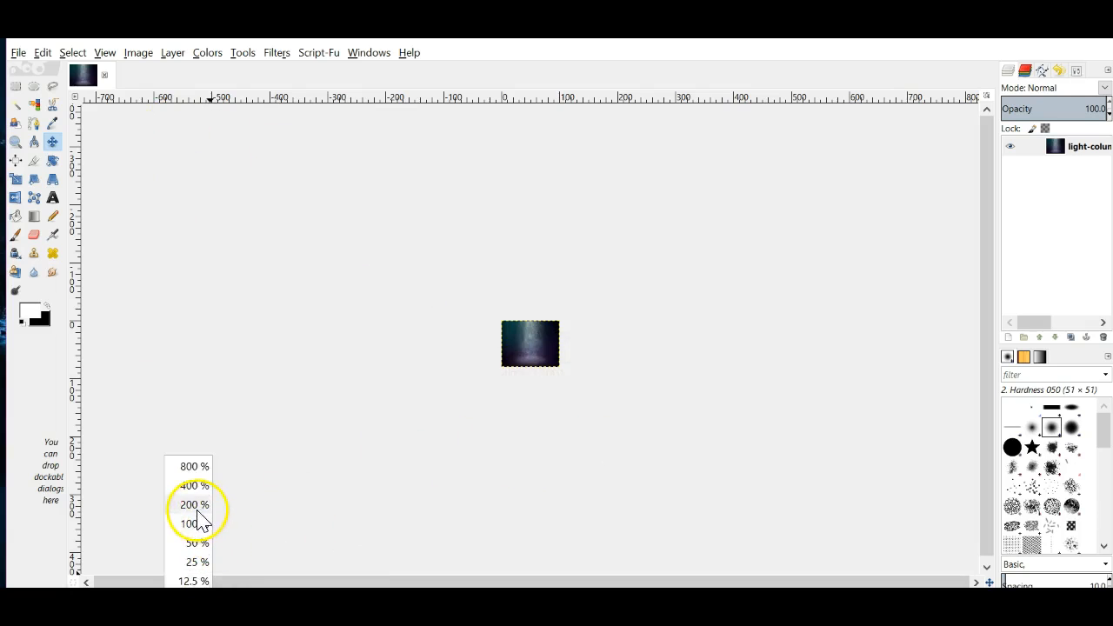
{"action": "left_click", "coordinate": [195, 506]}
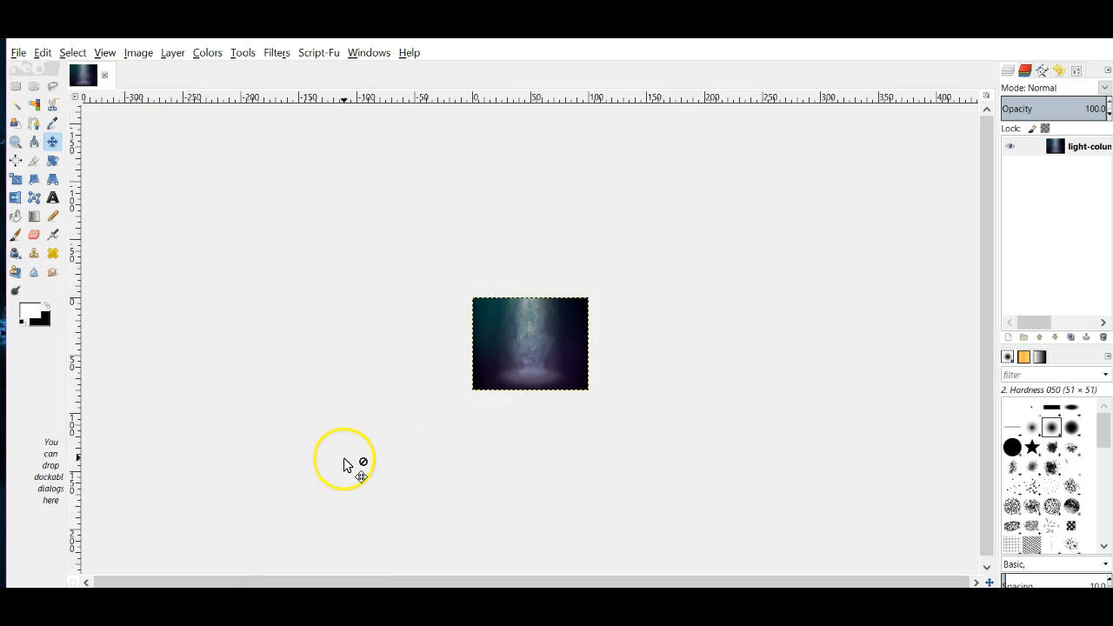
{"action": "left_click", "coordinate": [276, 53]}
{"action": "left_click", "coordinate": [287, 74]}
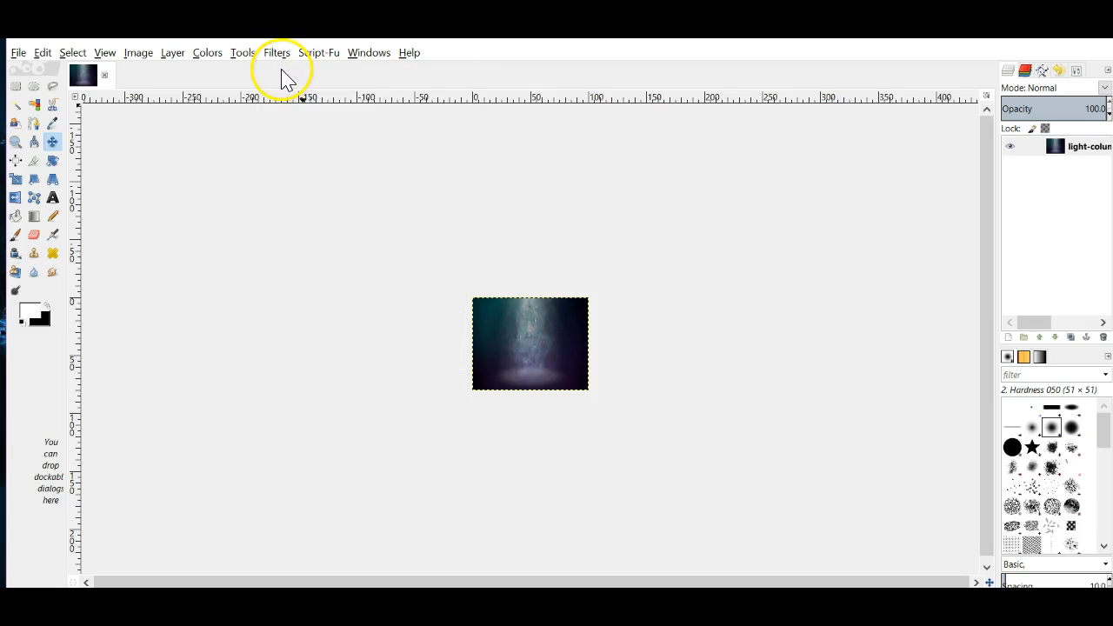
{"action": "left_click", "coordinate": [276, 55]}
{"action": "left_click", "coordinate": [278, 70]}
{"action": "left_click", "coordinate": [277, 53]}
{"action": "left_click", "coordinate": [290, 74]}
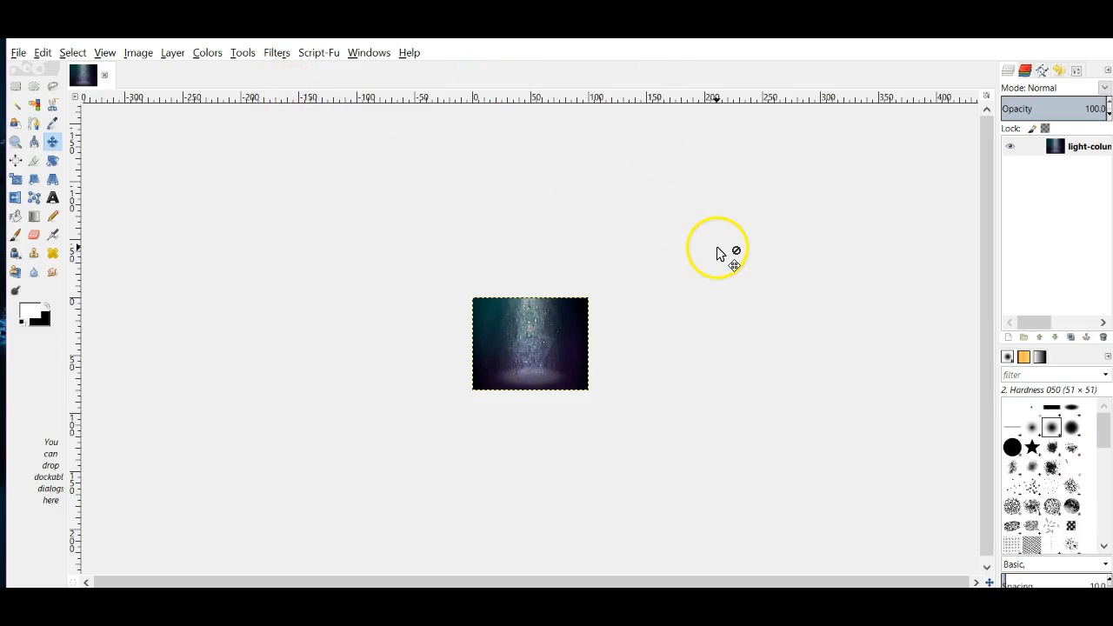
Add a new transparent layer and draw a text box across the lower edge of the image
{"action": "left_click", "coordinate": [1014, 336]}
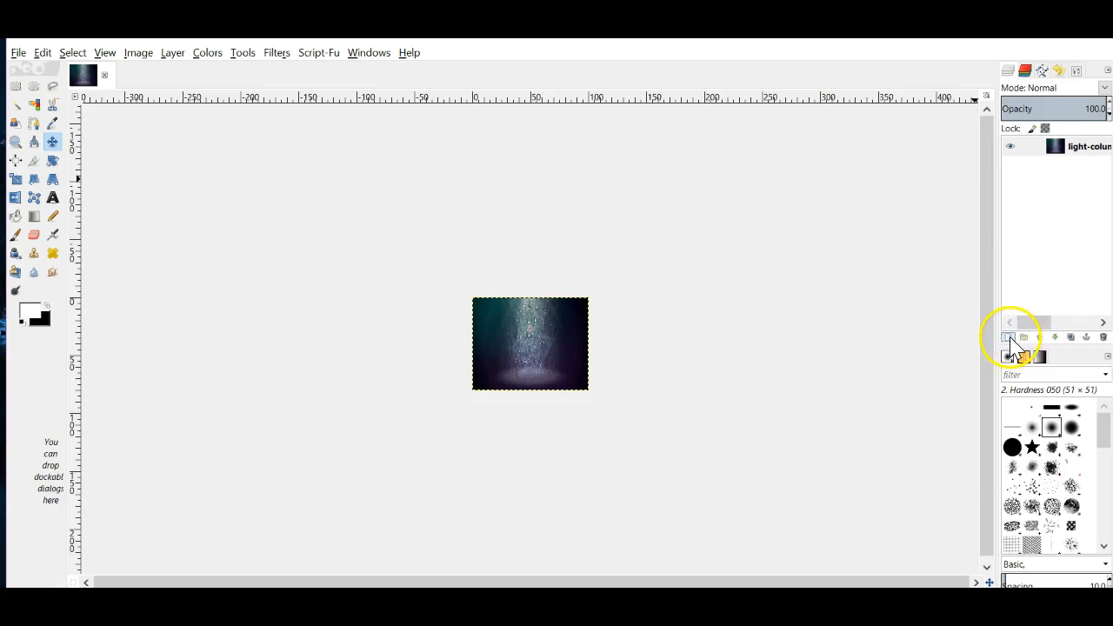
{"action": "left_click", "coordinate": [1020, 464]}
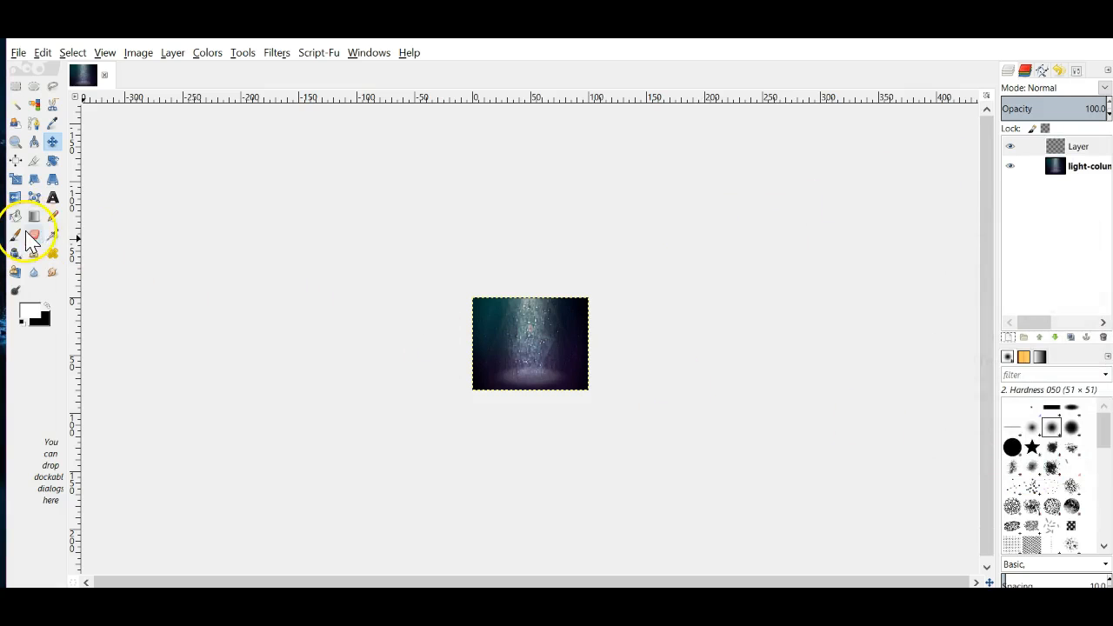
{"action": "left_click", "coordinate": [52, 197]}
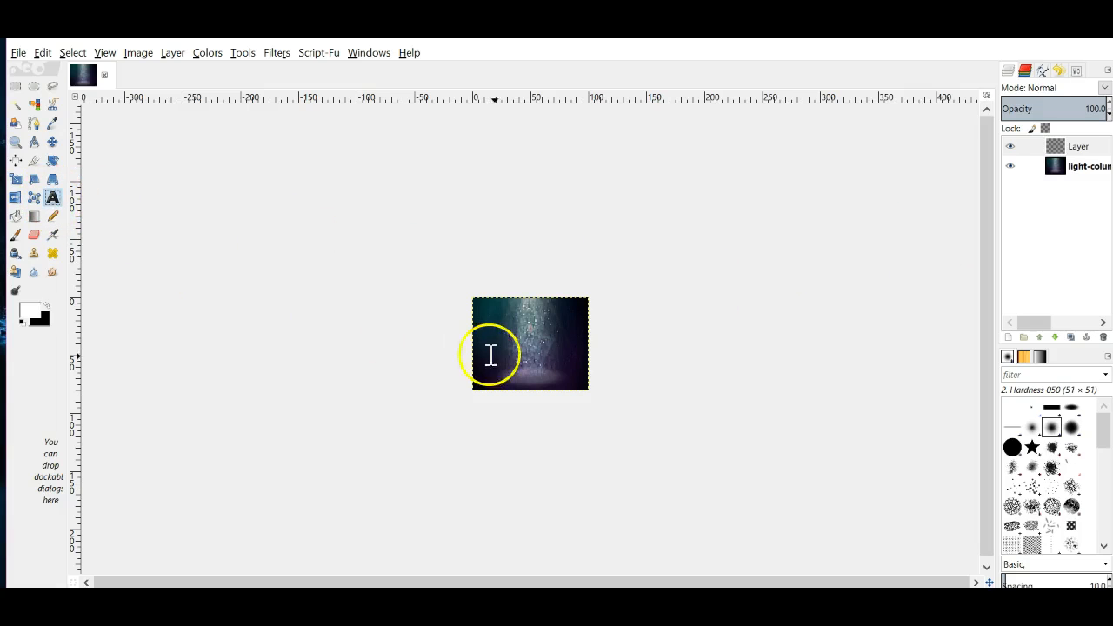
{"action": "left_click_drag", "start_coordinate": [473, 377], "coordinate": [542, 368]}
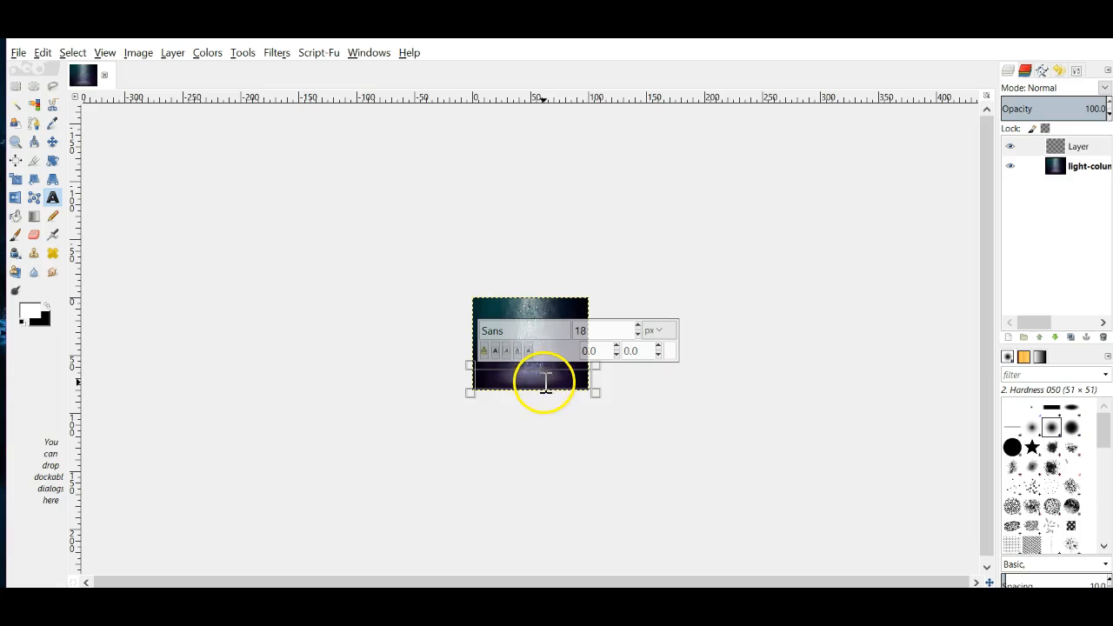
Set the text font to Script MT Bold, Bold and enter "Chillz" in the text box
{"action": "left_click", "coordinate": [1076, 71]}
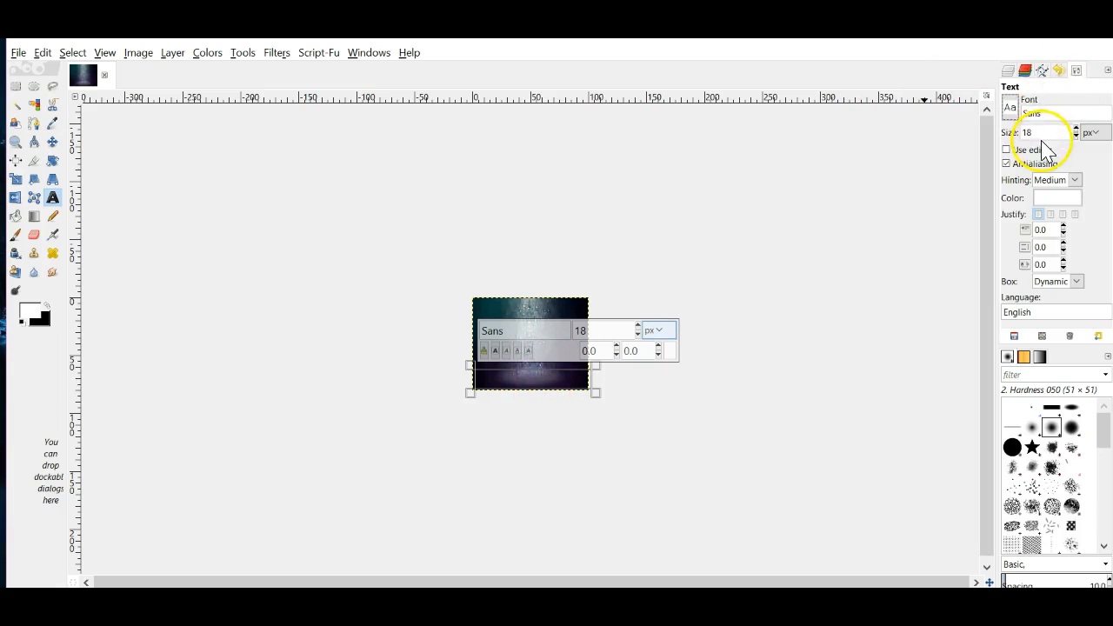
{"action": "left_click", "coordinate": [1011, 108]}
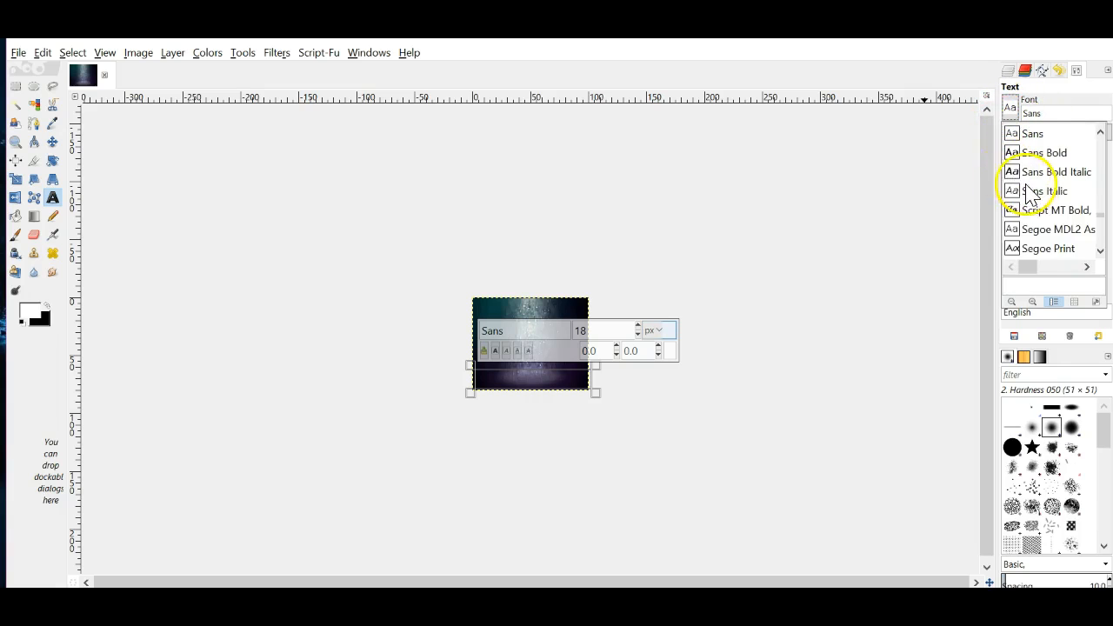
{"action": "scroll", "coordinate": [1026, 221], "scroll_direction": "up", "scroll_amount": 2}
{"action": "scroll", "coordinate": [1027, 211], "scroll_direction": "down", "scroll_amount": 10}
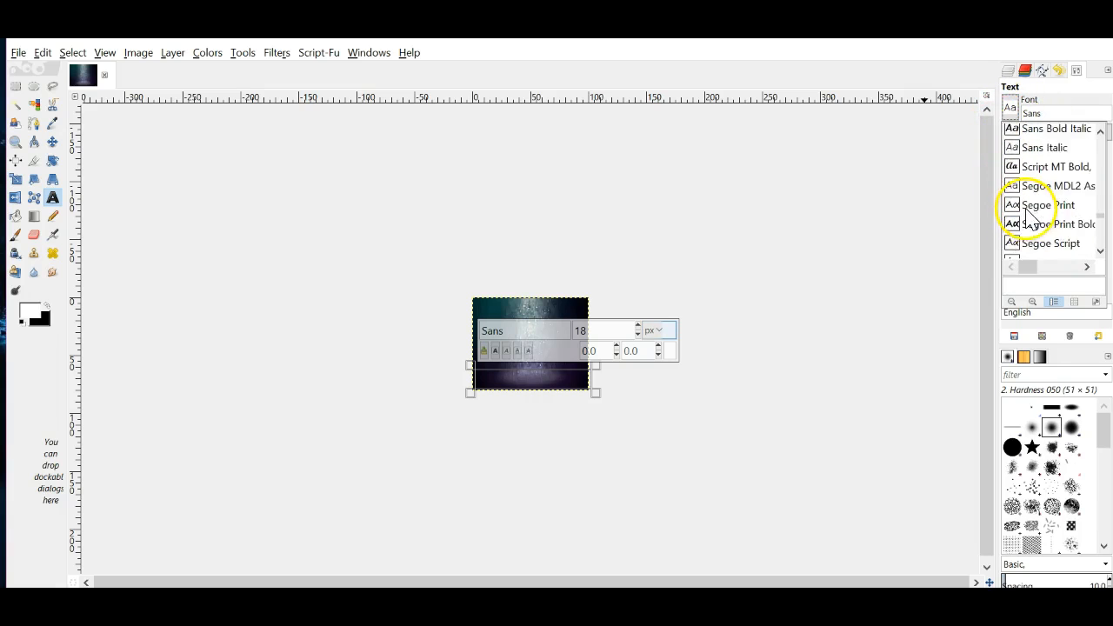
{"action": "scroll", "coordinate": [1031, 214], "scroll_direction": "down", "scroll_amount": 8}
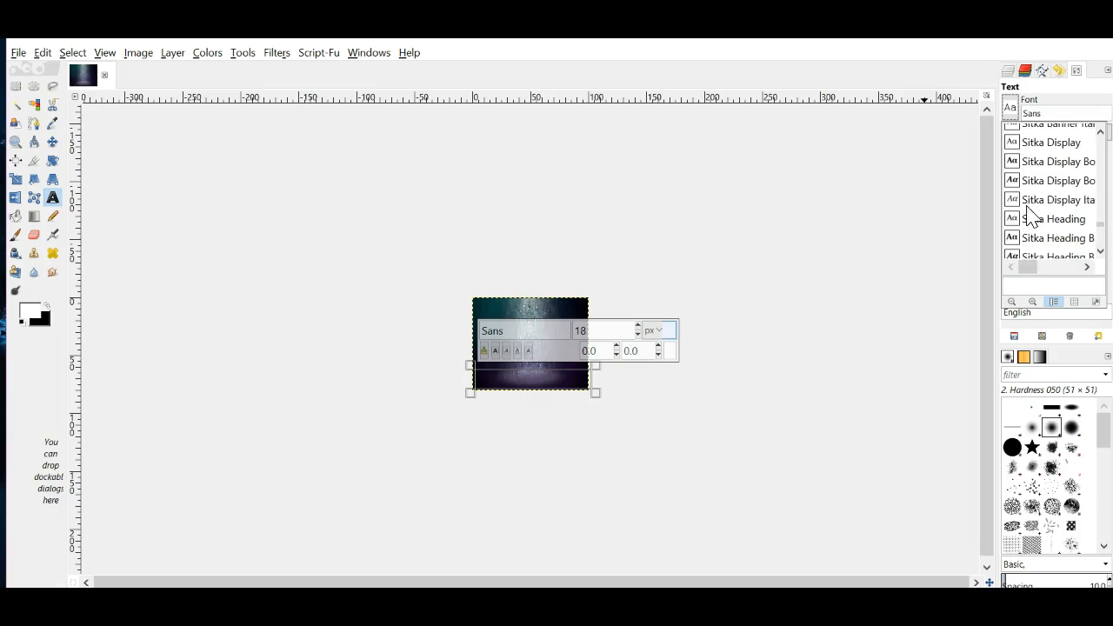
{"action": "scroll", "coordinate": [1032, 215], "scroll_direction": "down", "scroll_amount": 10}
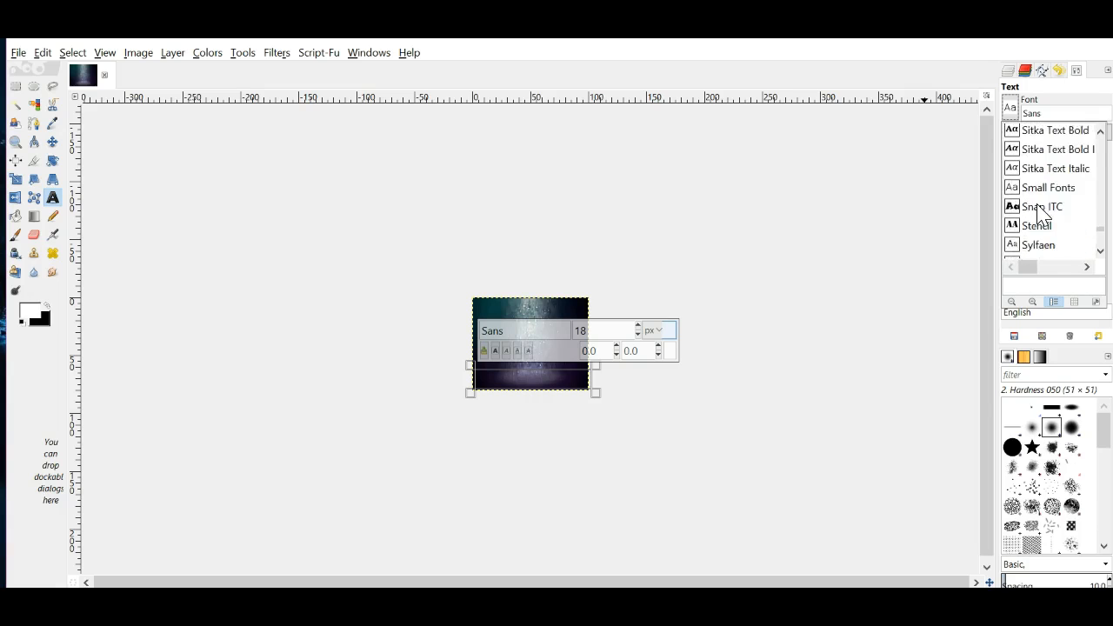
{"action": "scroll", "coordinate": [1041, 216], "scroll_direction": "up", "scroll_amount": 5}
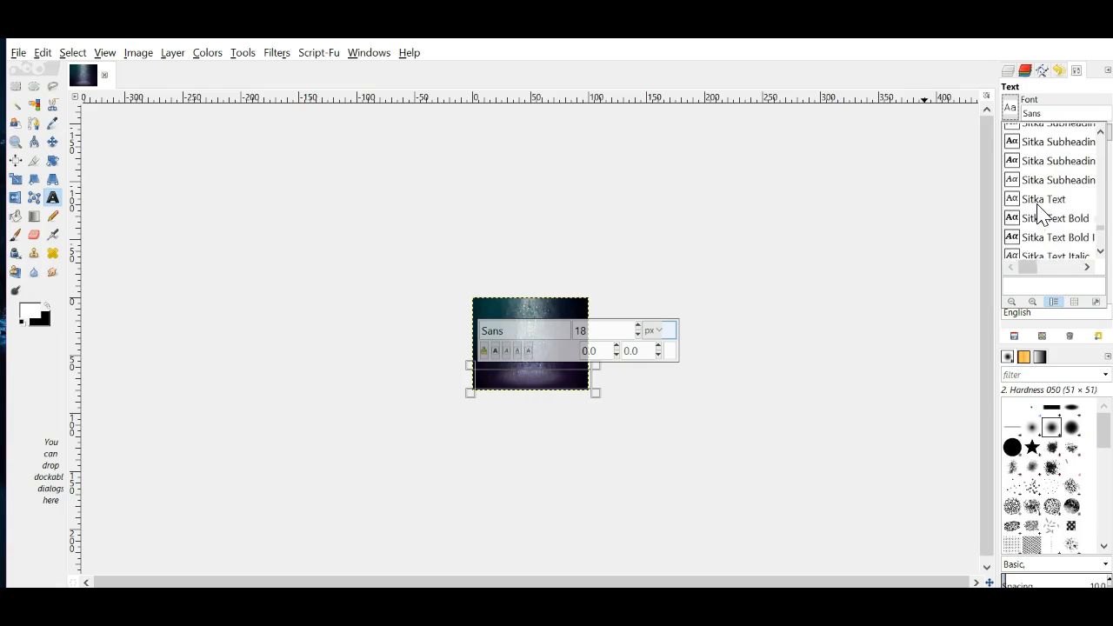
{"action": "scroll", "coordinate": [1041, 216], "scroll_direction": "up", "scroll_amount": 8}
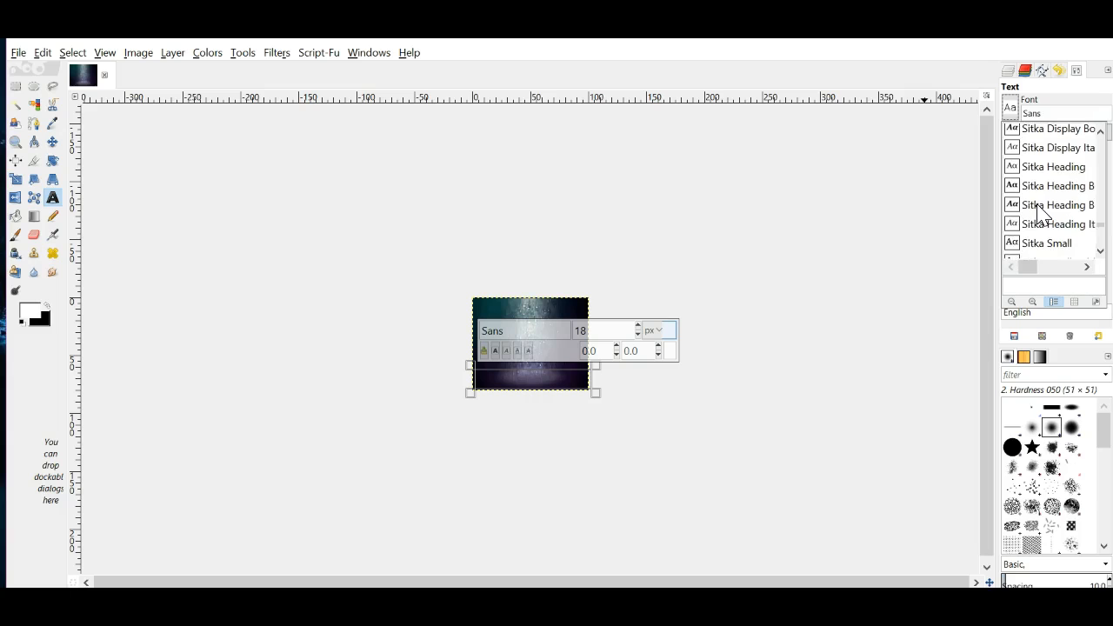
{"action": "scroll", "coordinate": [1041, 216], "scroll_direction": "up", "scroll_amount": 1}
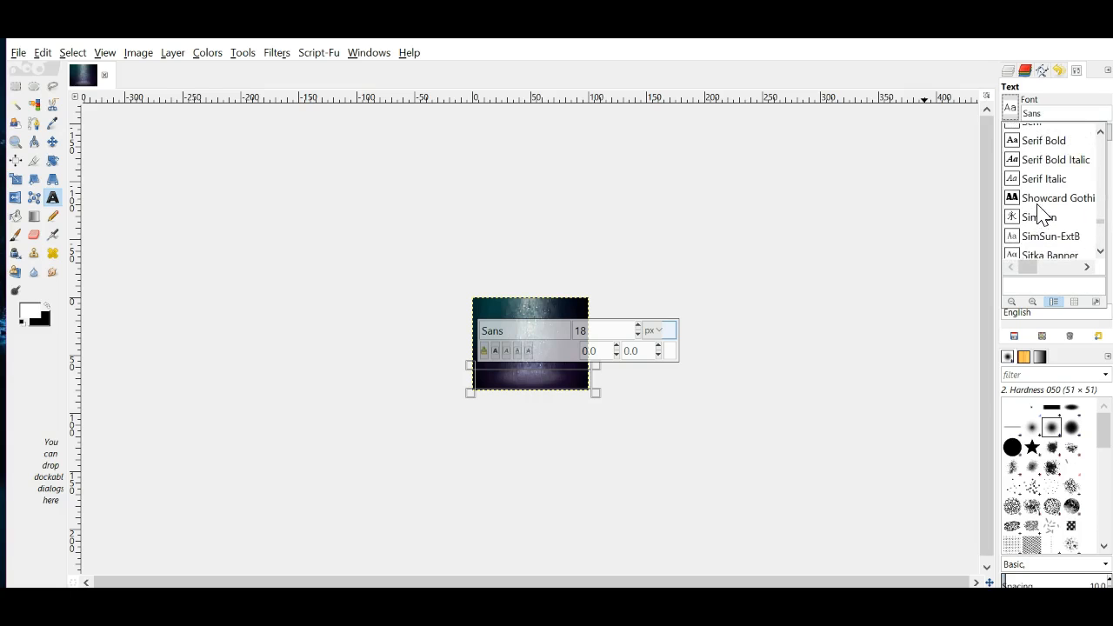
{"action": "scroll", "coordinate": [1042, 216], "scroll_direction": "up", "scroll_amount": 2}
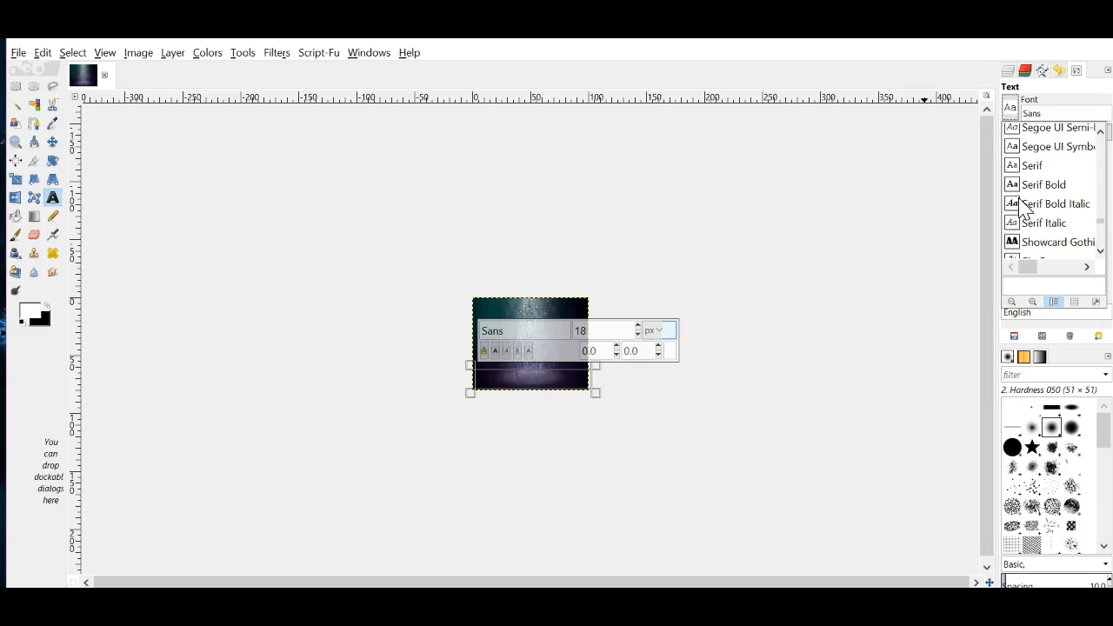
{"action": "scroll", "coordinate": [1022, 187], "scroll_direction": "up", "scroll_amount": 5}
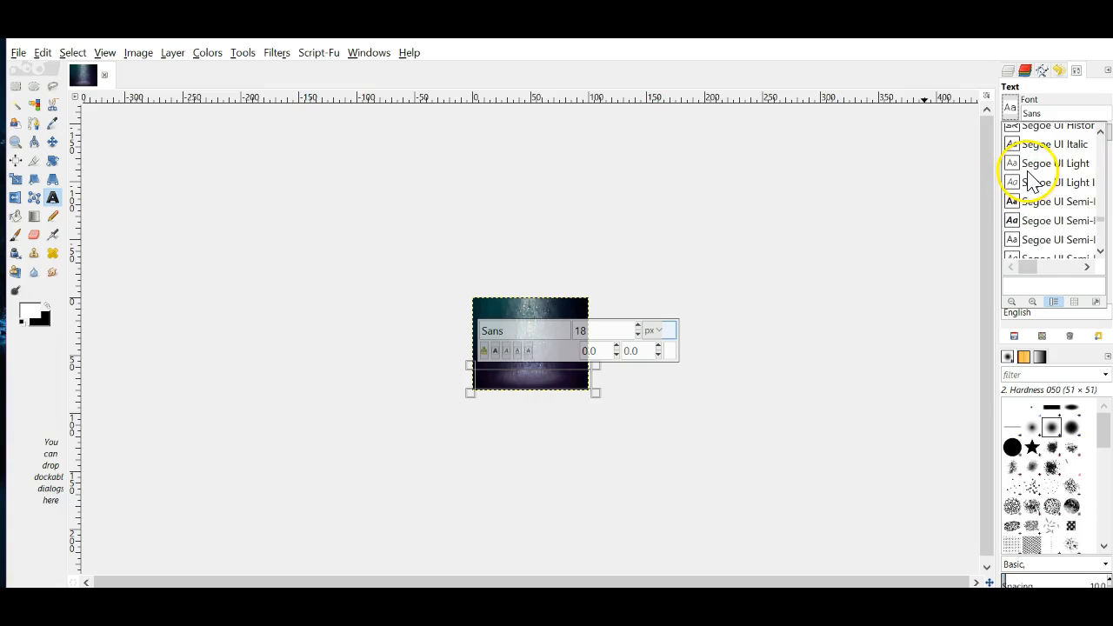
{"action": "scroll", "coordinate": [1028, 171], "scroll_direction": "up", "scroll_amount": 4}
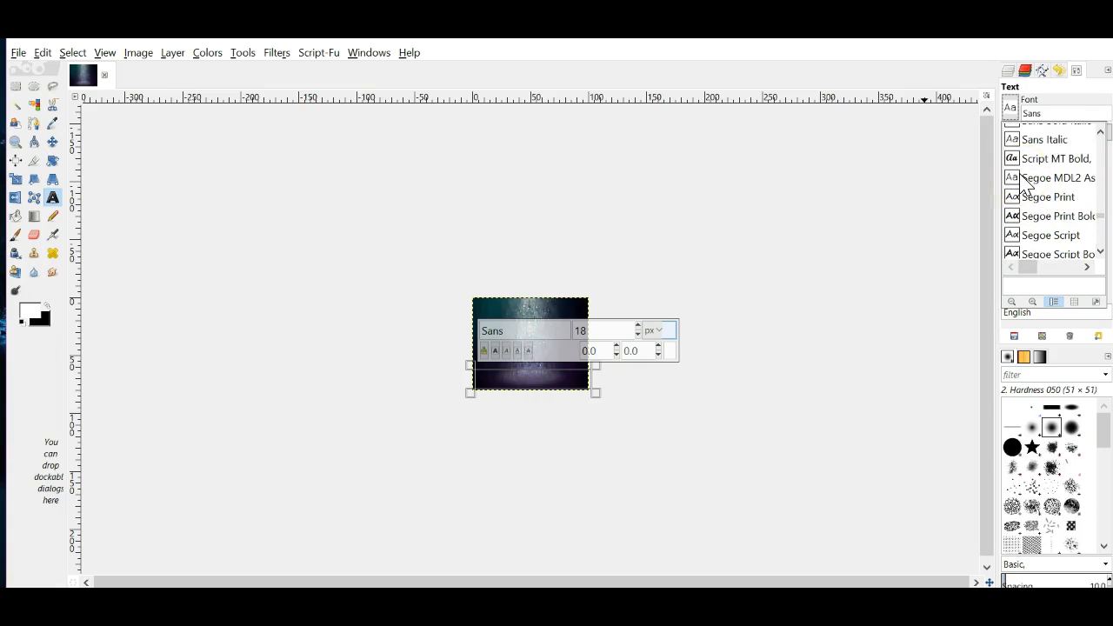
{"action": "left_click", "coordinate": [1030, 160]}
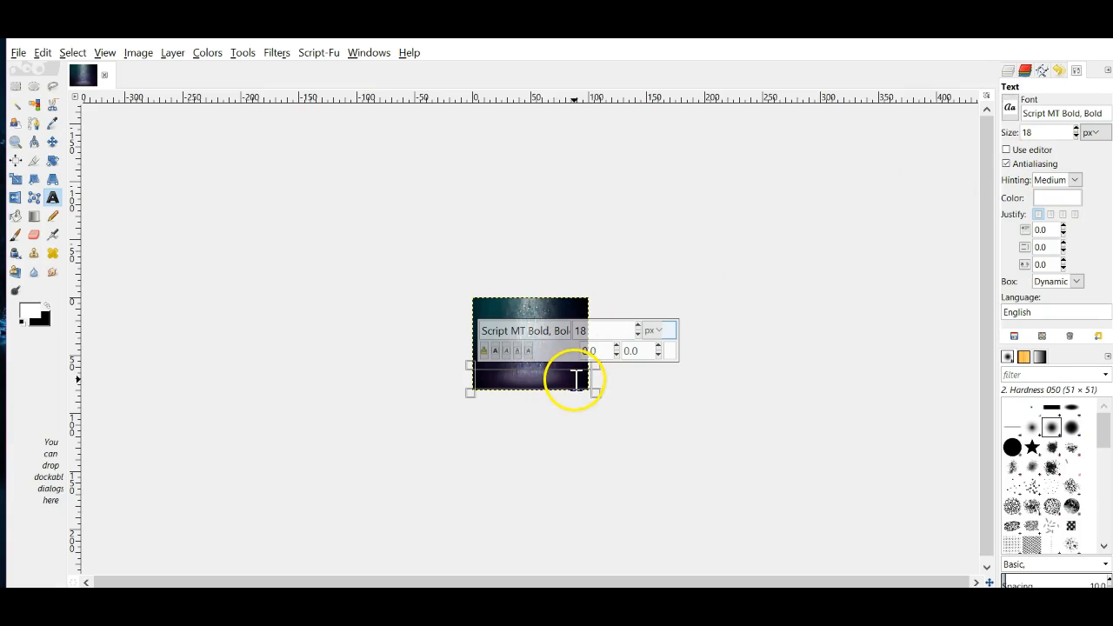
{"action": "type", "text": "Chillz"}
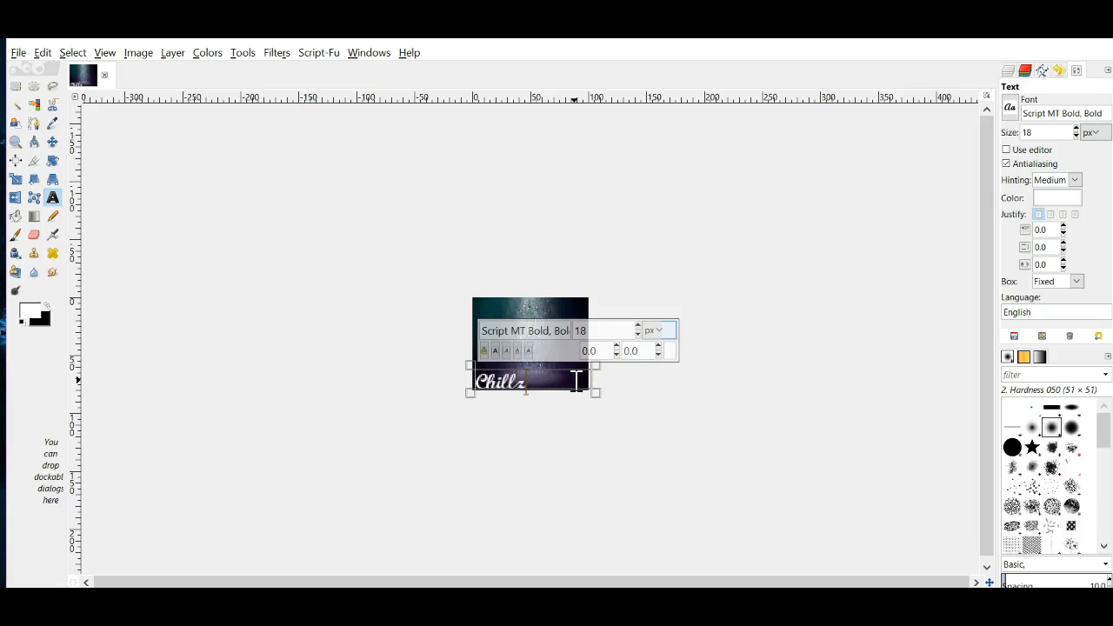
Repeat the last-used filter on the "Chillz" text and place the text in the image's lower-left corner
{"action": "left_click", "coordinate": [53, 143]}
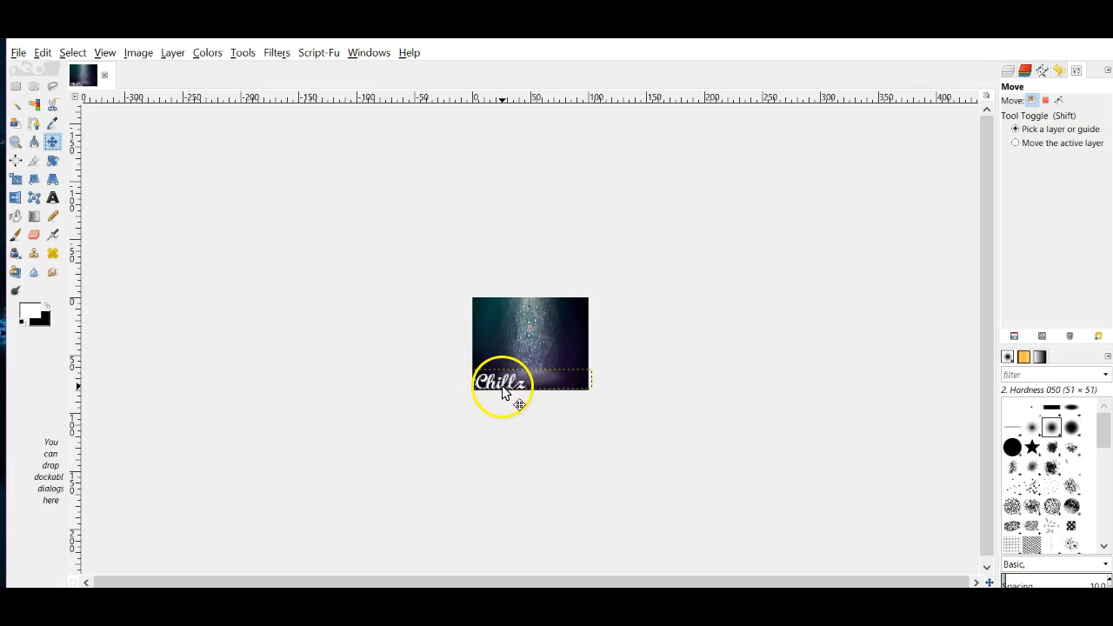
{"action": "left_click_drag", "start_coordinate": [503, 391], "coordinate": [502, 376]}
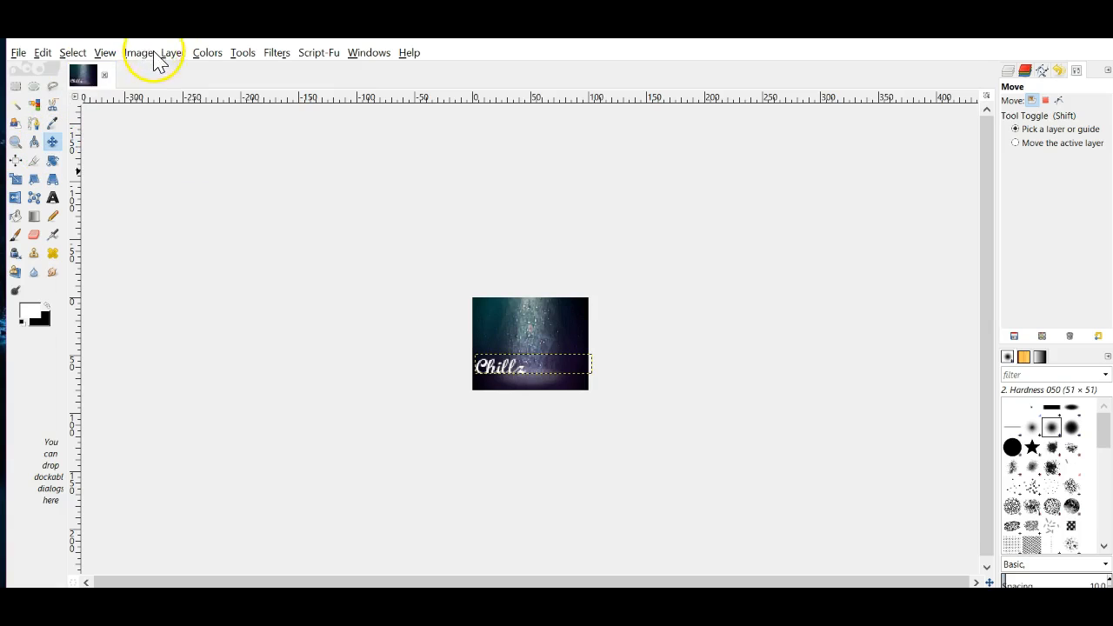
{"action": "left_click", "coordinate": [283, 56]}
{"action": "left_click", "coordinate": [283, 75]}
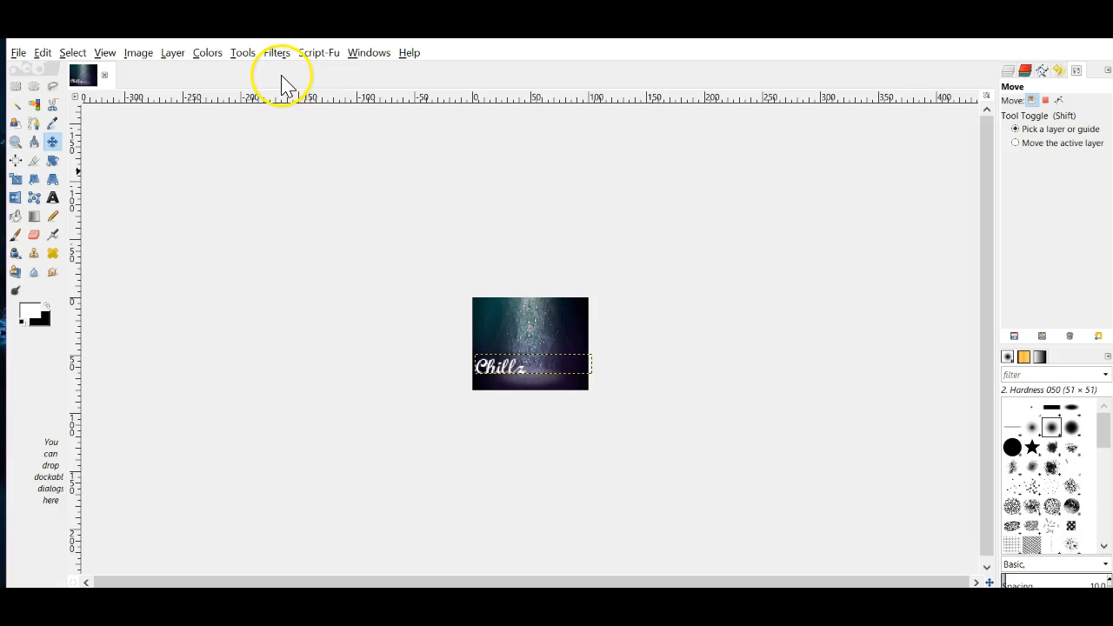
{"action": "left_click_drag", "start_coordinate": [503, 366], "coordinate": [501, 387]}
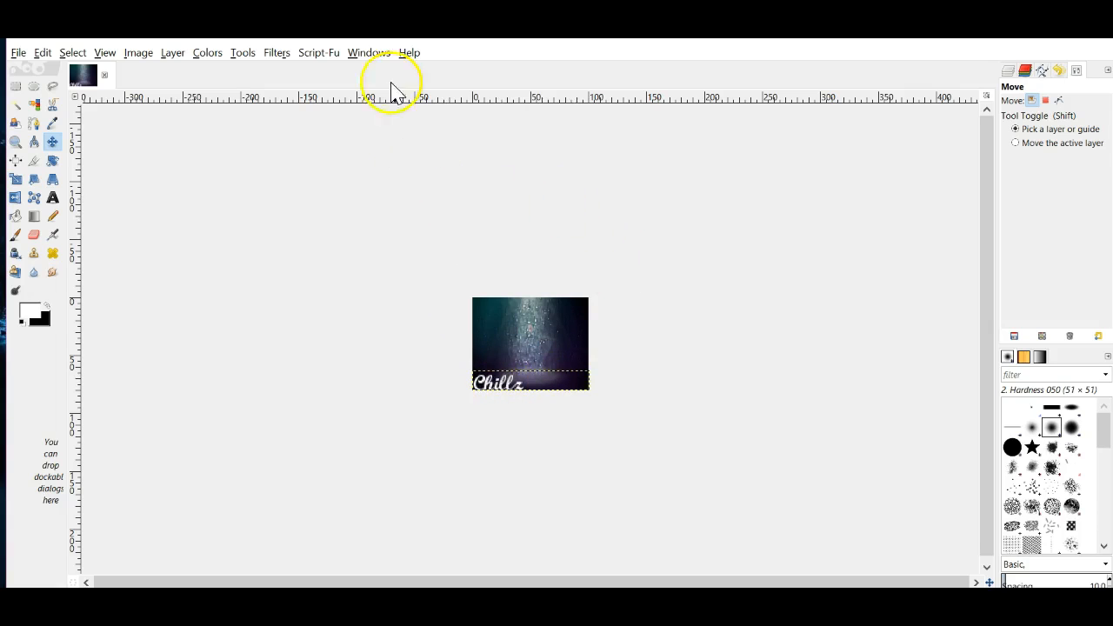
Apply an Outer Glow to the "Chillz" text in pale mint (dcfff3) with opacity 75 and size 5
{"action": "left_click", "coordinate": [319, 52]}
{"action": "mouse_move", "coordinate": [330, 77]}
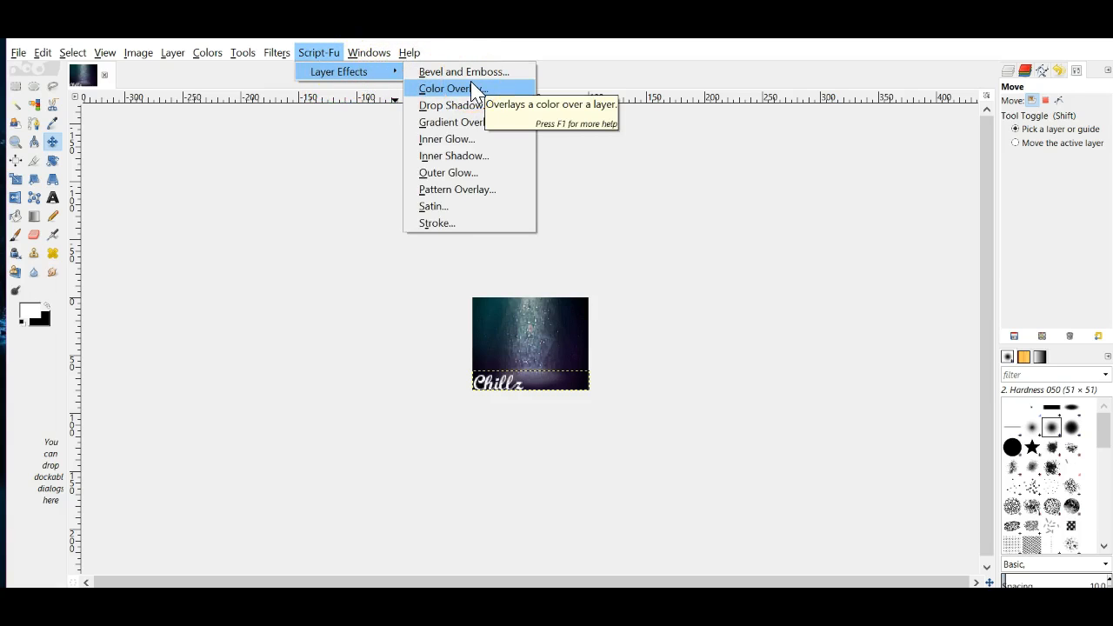
{"action": "left_click", "coordinate": [461, 173]}
{"action": "left_click", "coordinate": [538, 231]}
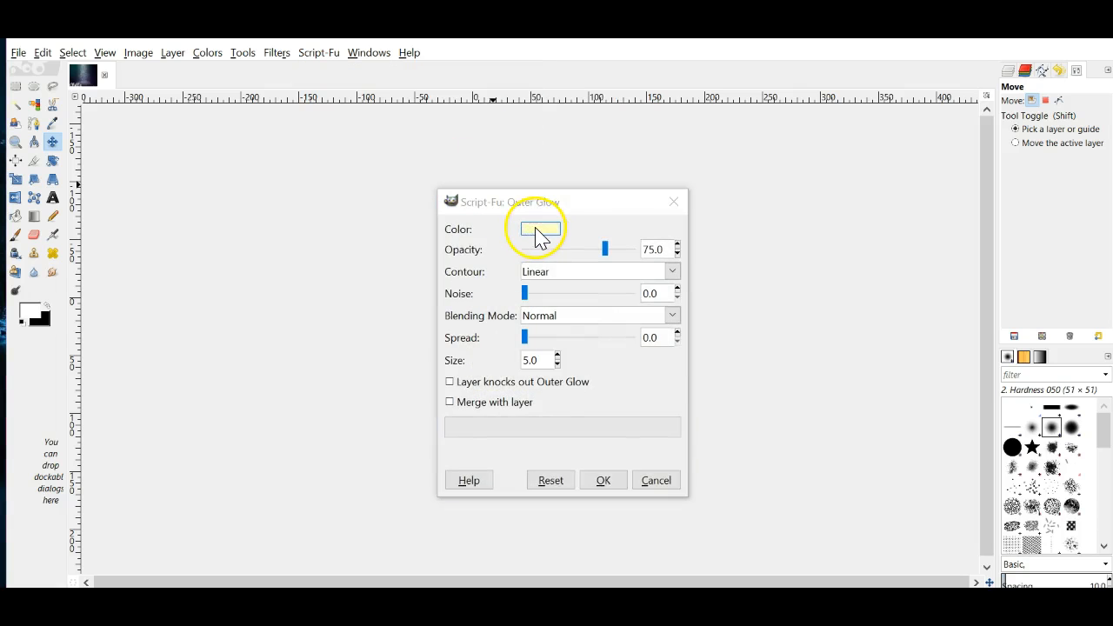
{"action": "mouse_move", "coordinate": [541, 384]}
{"action": "left_mouse_down"}
{"action": "mouse_move", "coordinate": [542, 358]}
{"action": "mouse_move", "coordinate": [530, 392]}
{"action": "mouse_move", "coordinate": [531, 378]}
{"action": "mouse_move", "coordinate": [540, 391]}
{"action": "left_mouse_up"}
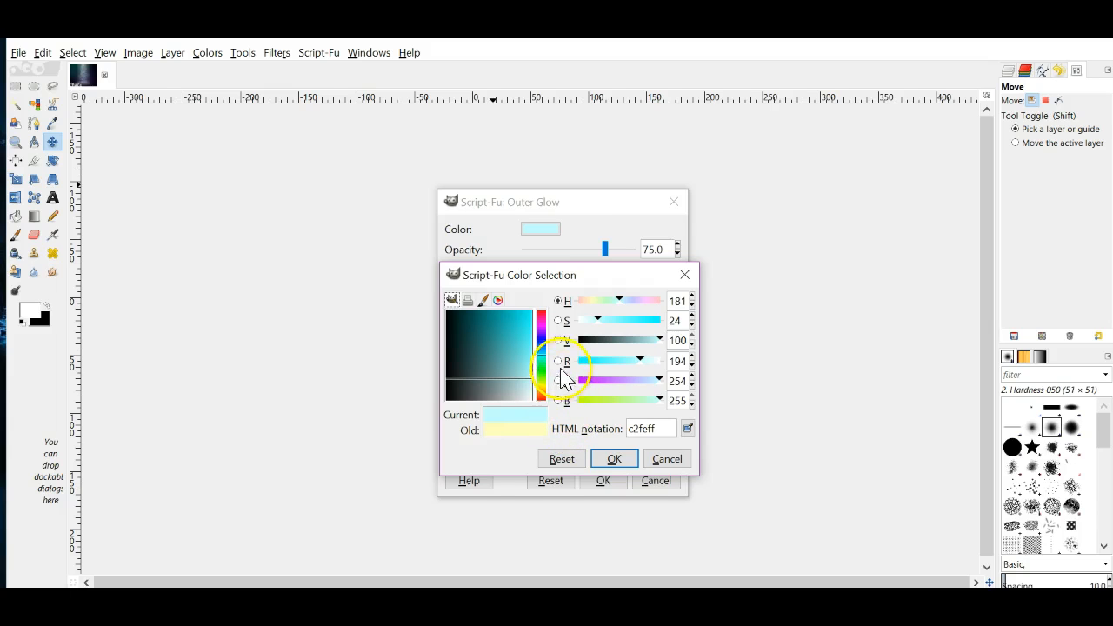
{"action": "left_click_drag", "start_coordinate": [541, 375], "coordinate": [538, 399]}
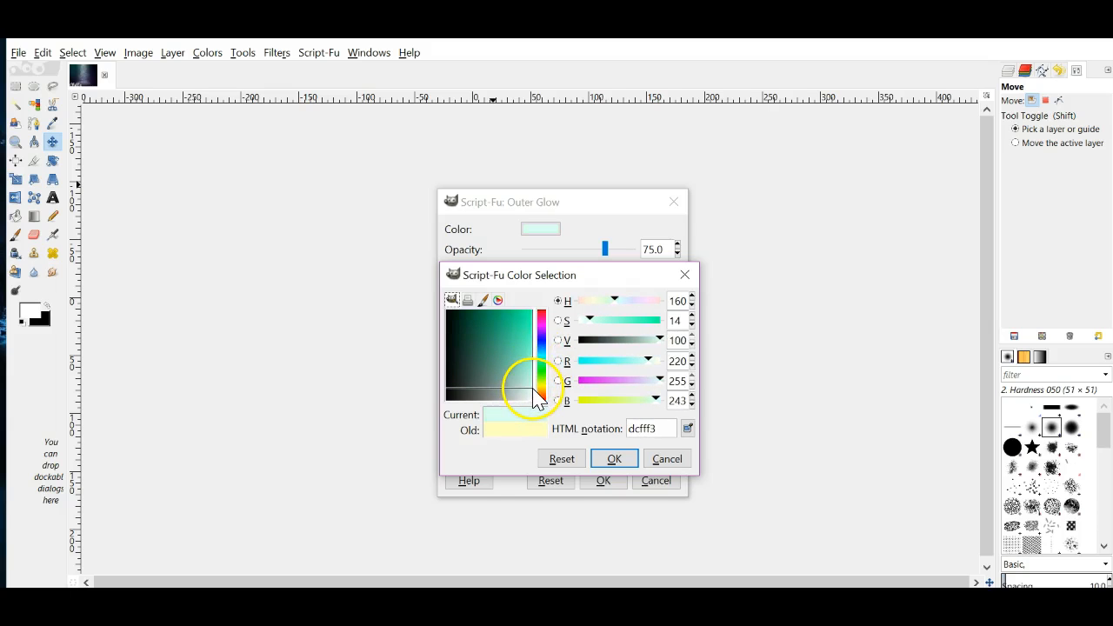
{"action": "left_click", "coordinate": [615, 461]}
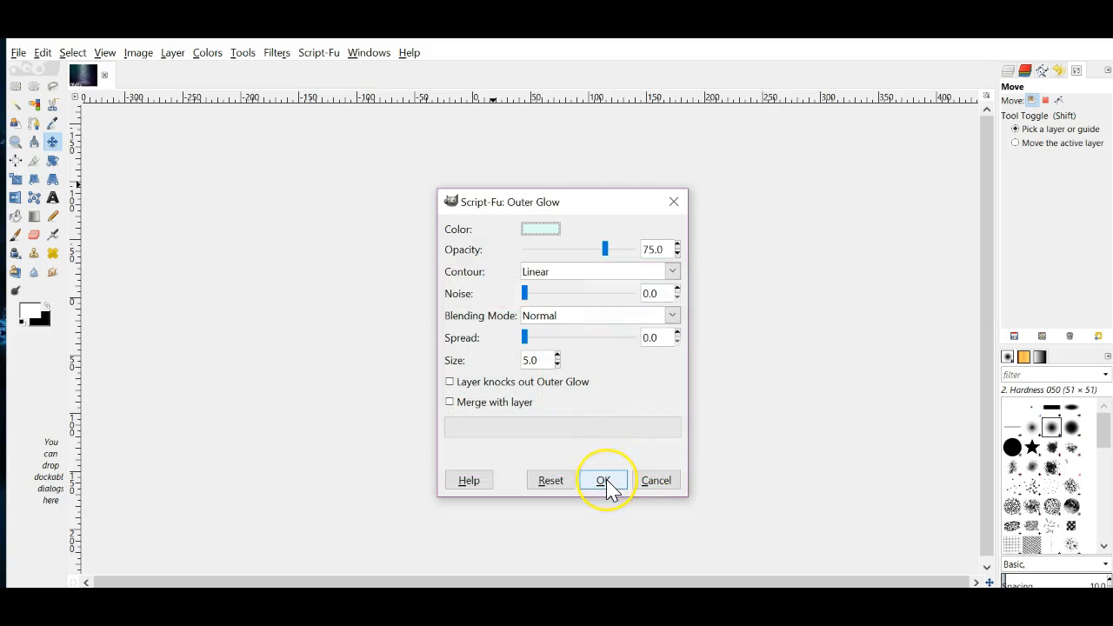
{"action": "left_click", "coordinate": [606, 481]}
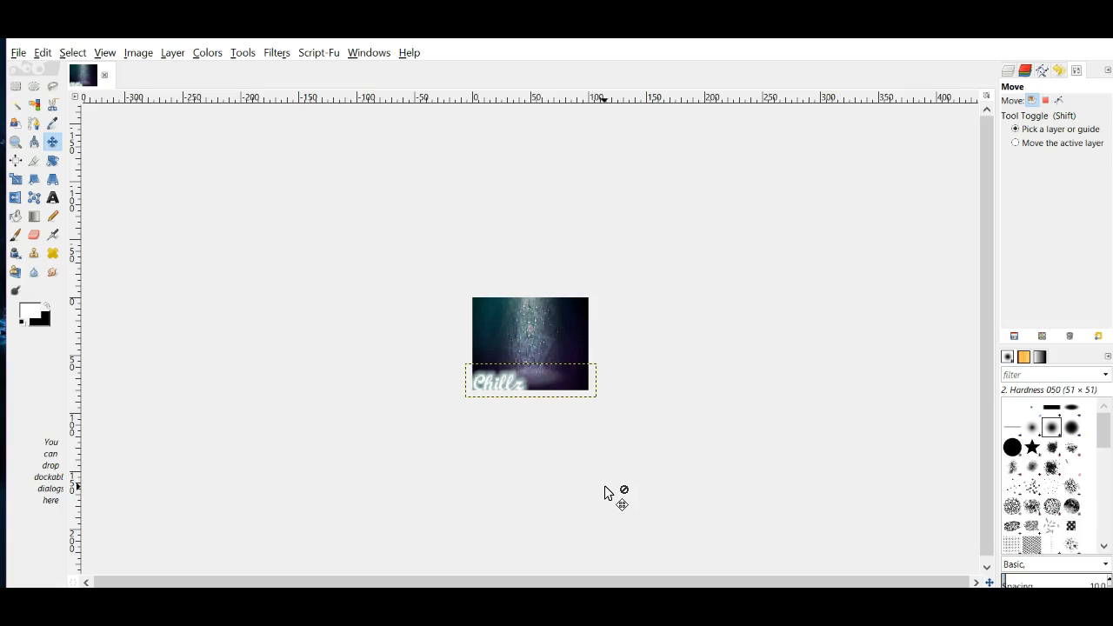
Apply a black Drop Shadow with opacity 75, size 5 and offset distance 5 to the outer-glow layer
{"action": "left_click", "coordinate": [321, 53]}
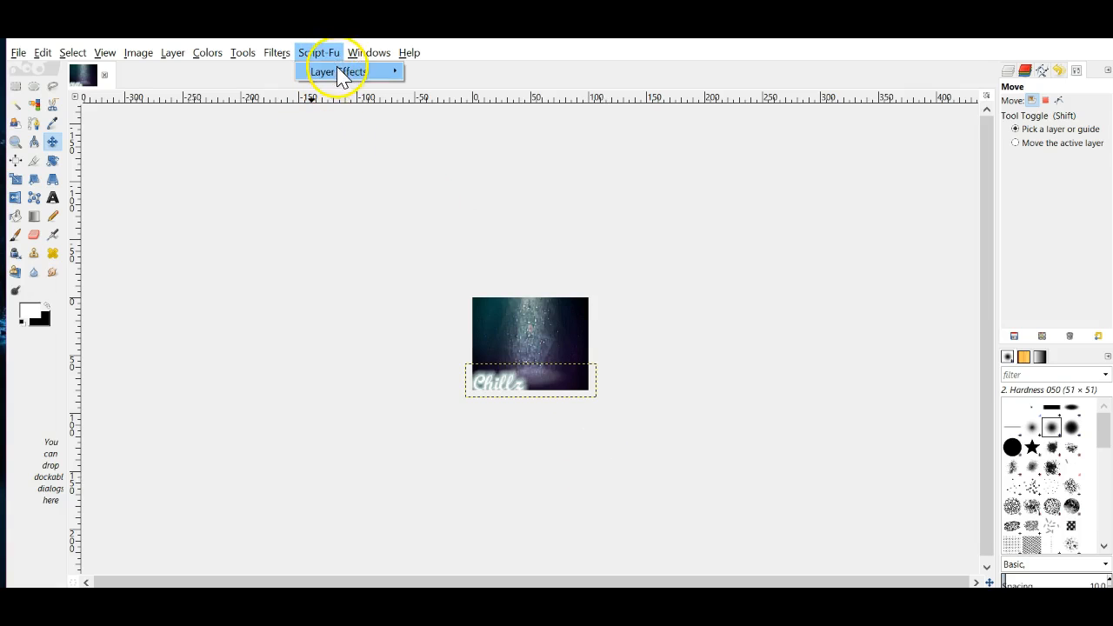
{"action": "mouse_move", "coordinate": [345, 76]}
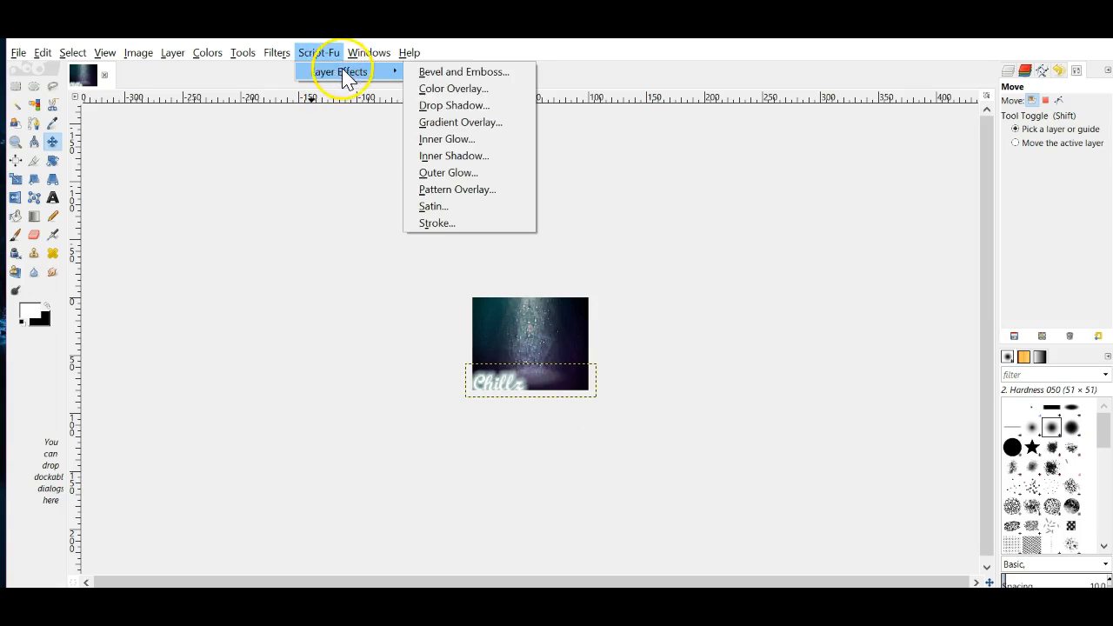
{"action": "left_click", "coordinate": [454, 105]}
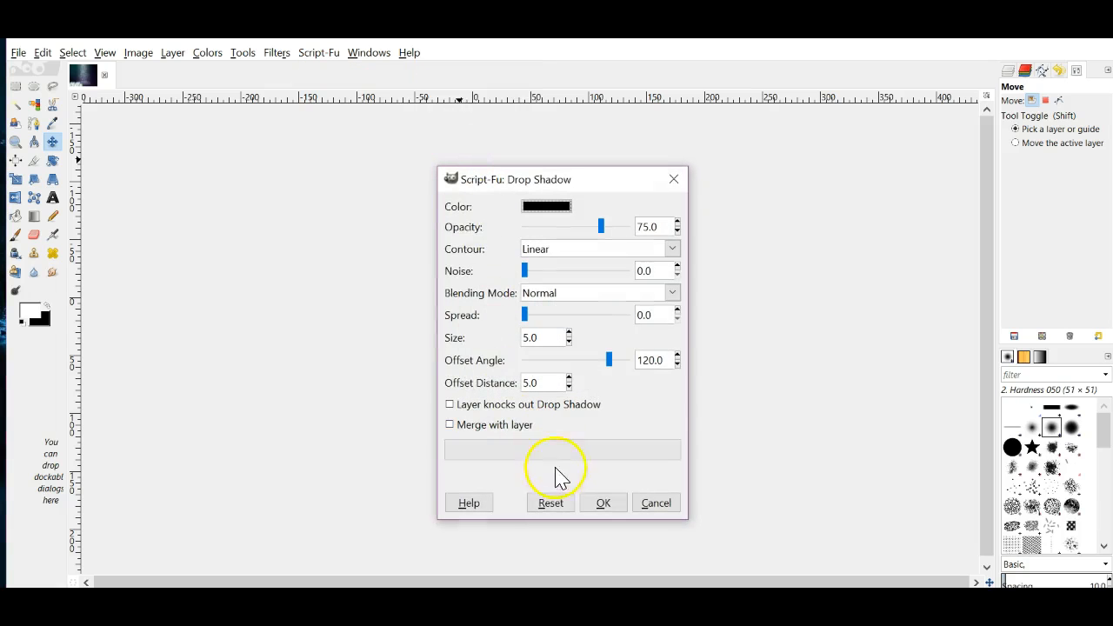
{"action": "left_click", "coordinate": [606, 505]}
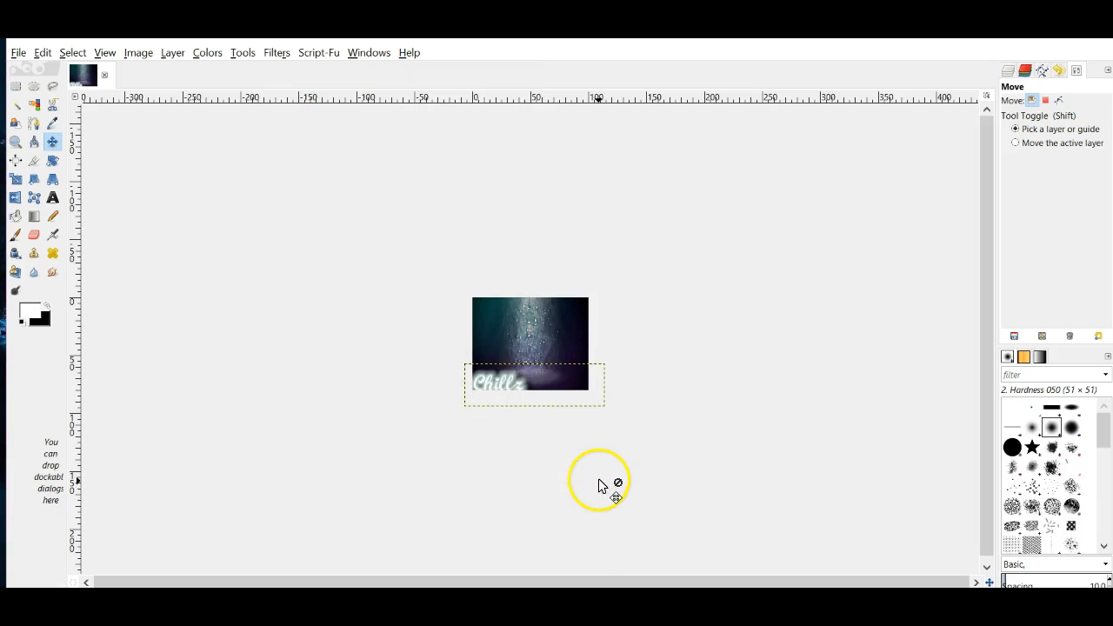
Delete the drop-shadow layer generated from the outer-glow layer
{"action": "left_click", "coordinate": [1024, 70]}
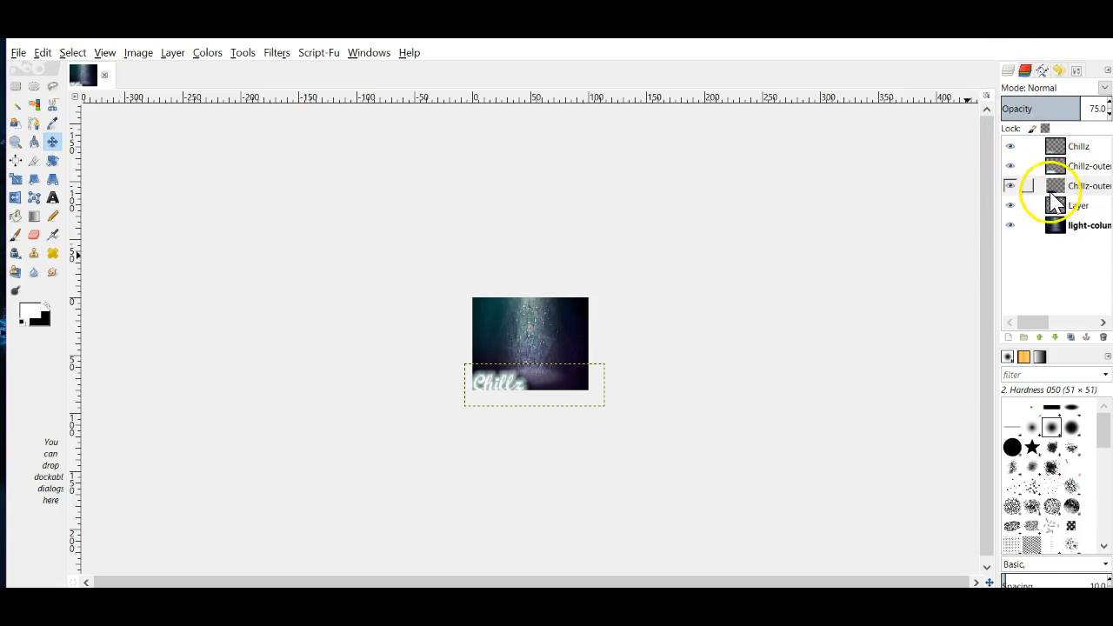
{"action": "right_click", "coordinate": [1046, 191]}
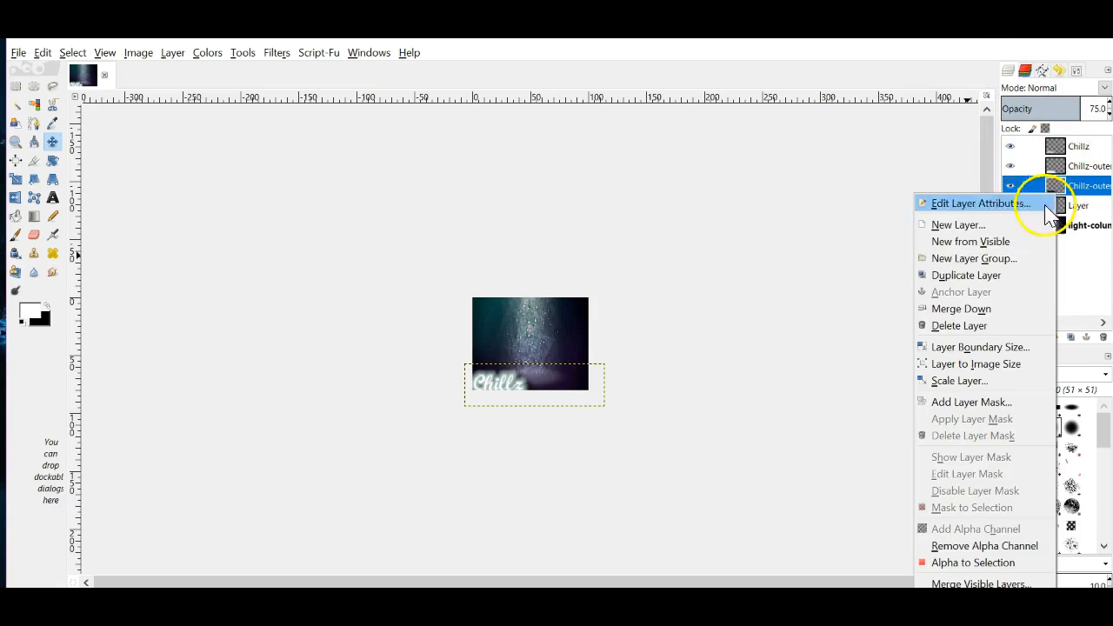
{"action": "left_click", "coordinate": [987, 327]}
Repeat the Drop Shadow effect on the "Chillz" text layer
{"action": "left_click", "coordinate": [1072, 149]}
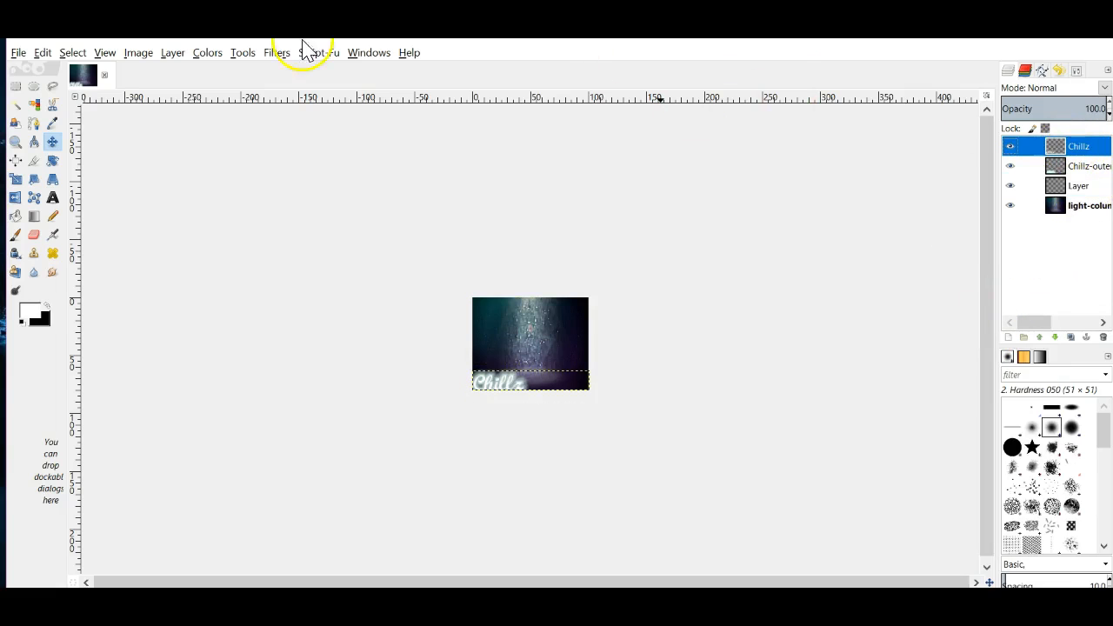
{"action": "left_click", "coordinate": [278, 54]}
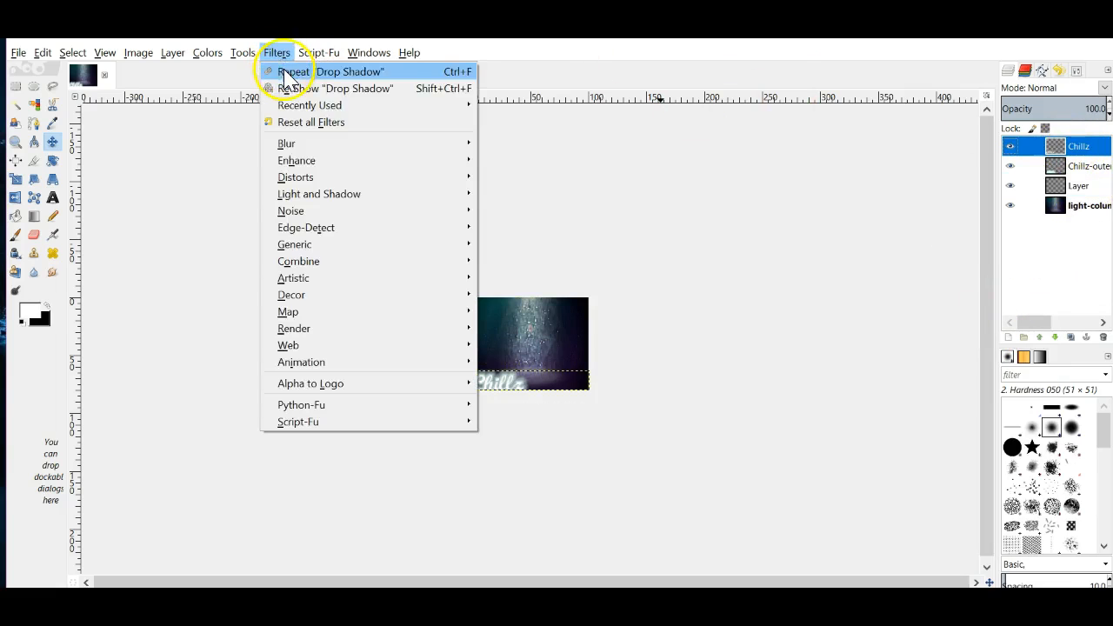
{"action": "left_click", "coordinate": [287, 73]}
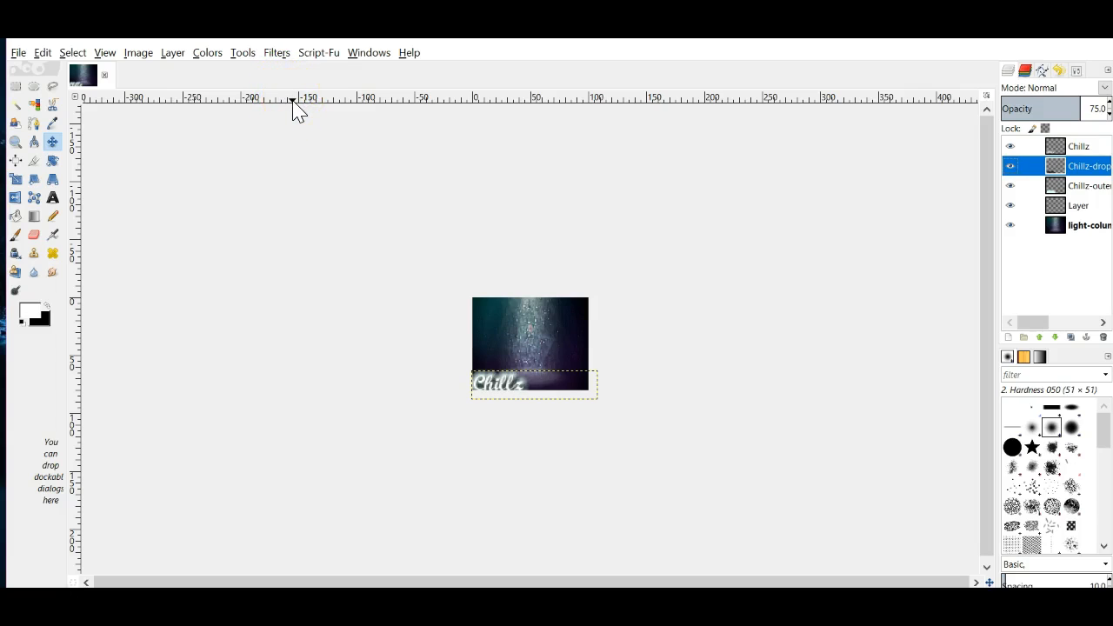
Reduce the opacity of the "Chillz" outer-glow layer to 41.8, checking the text at 100% and 200% zoom
{"action": "left_click", "coordinate": [196, 595]}
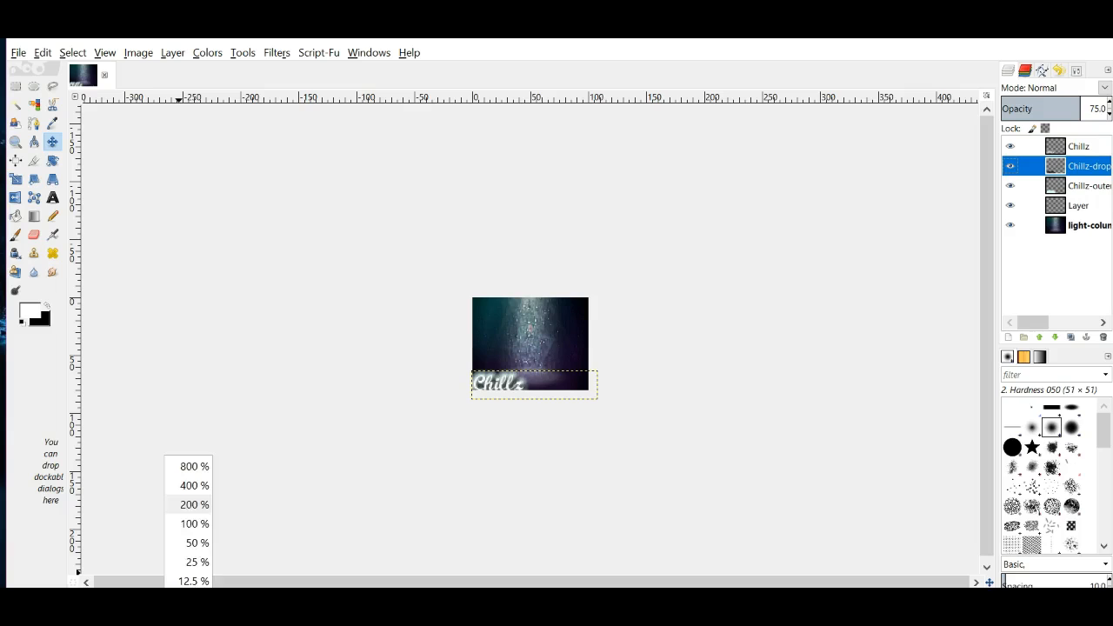
{"action": "left_click", "coordinate": [206, 531]}
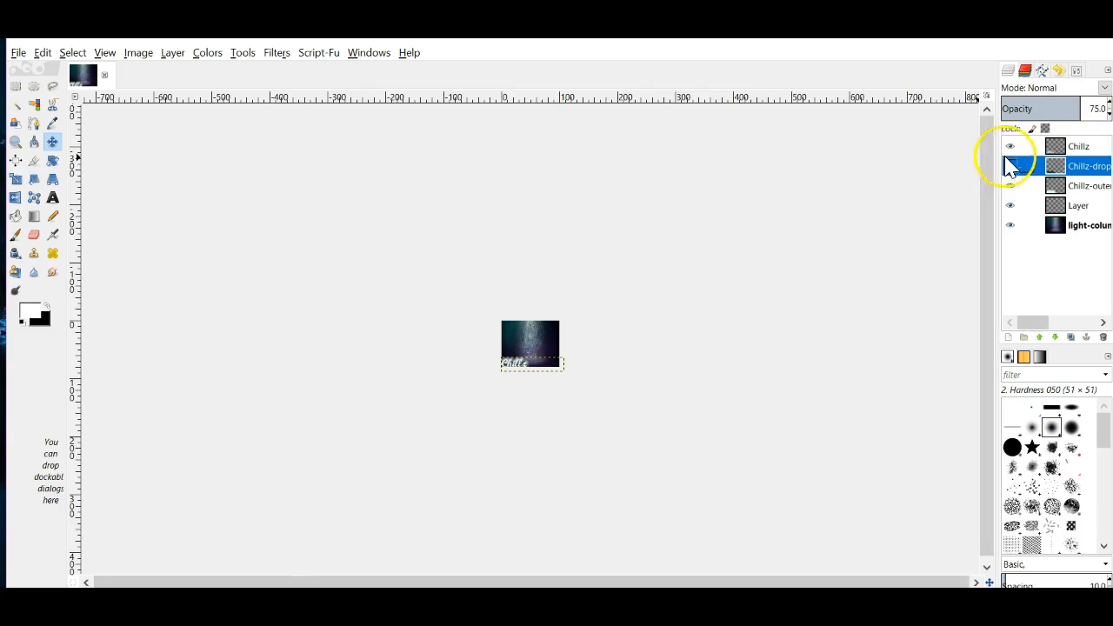
{"action": "left_click", "coordinate": [1055, 184]}
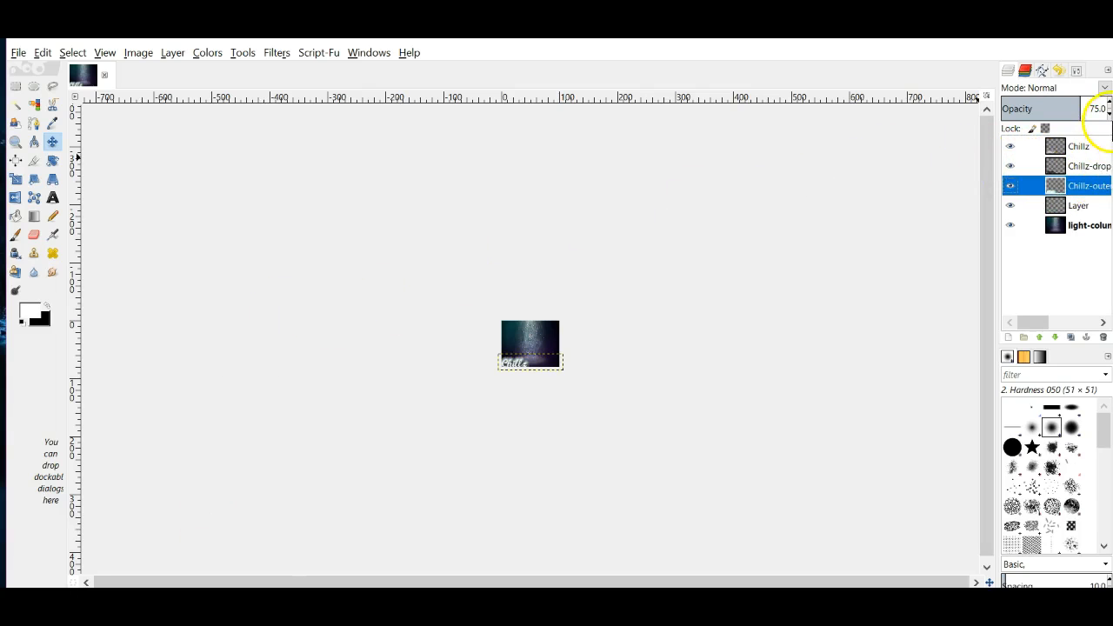
{"action": "left_click", "coordinate": [1109, 115]}
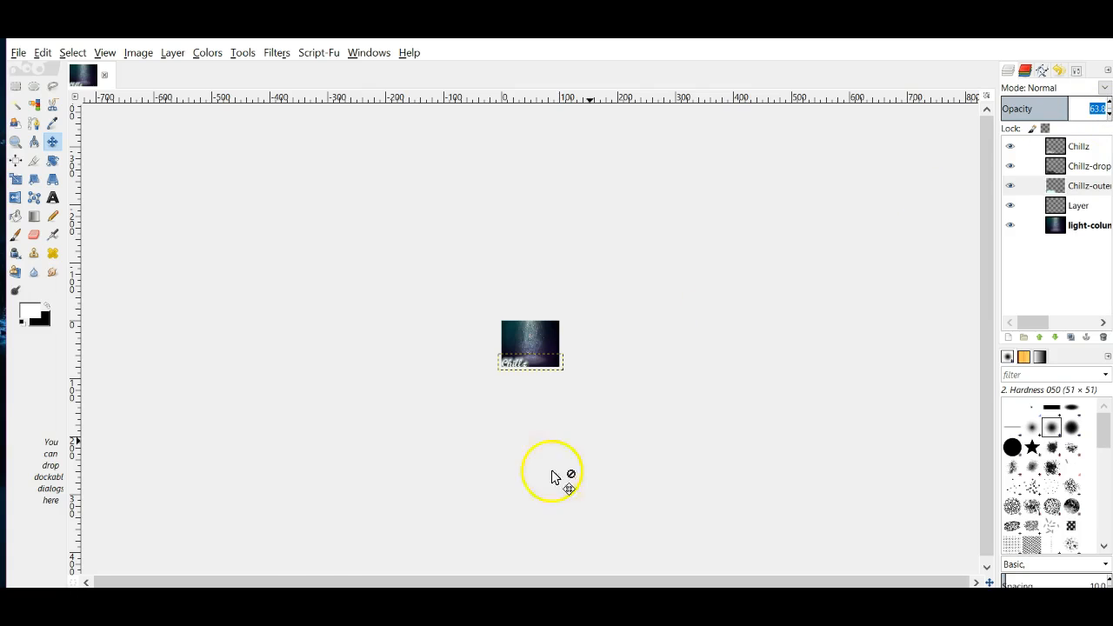
{"action": "left_click", "coordinate": [207, 579]}
{"action": "left_click", "coordinate": [210, 527]}
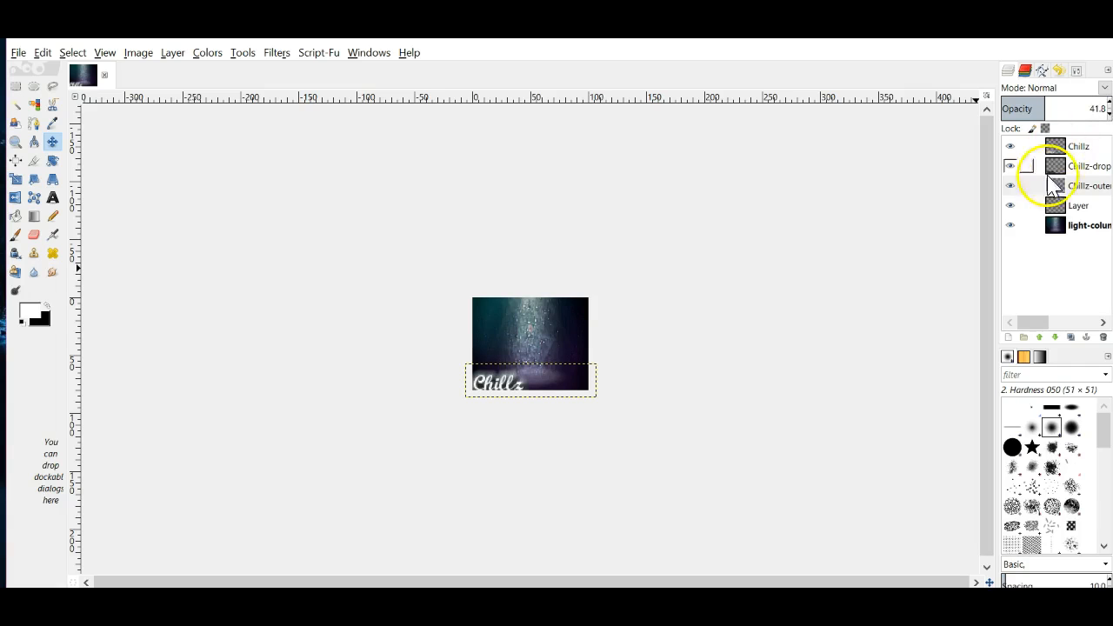
Merge the "Chillz" text, drop-shadow and outer-glow layers down into the transparent layer above the background
{"action": "right_click", "coordinate": [1076, 147]}
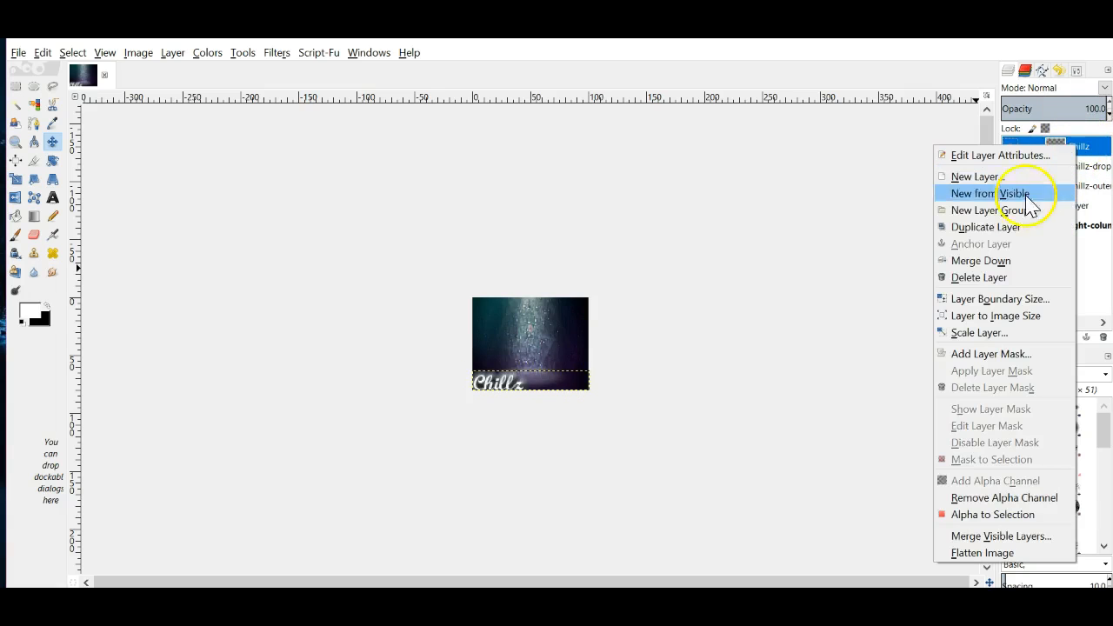
{"action": "left_click", "coordinate": [1009, 261]}
{"action": "right_click", "coordinate": [1065, 152]}
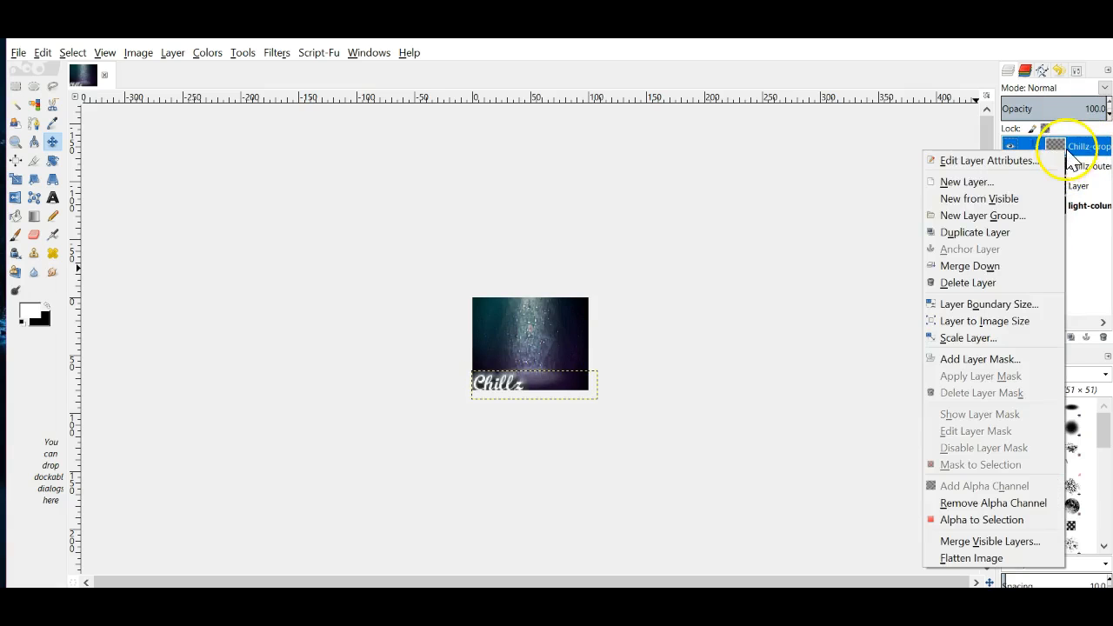
{"action": "left_click", "coordinate": [1018, 267]}
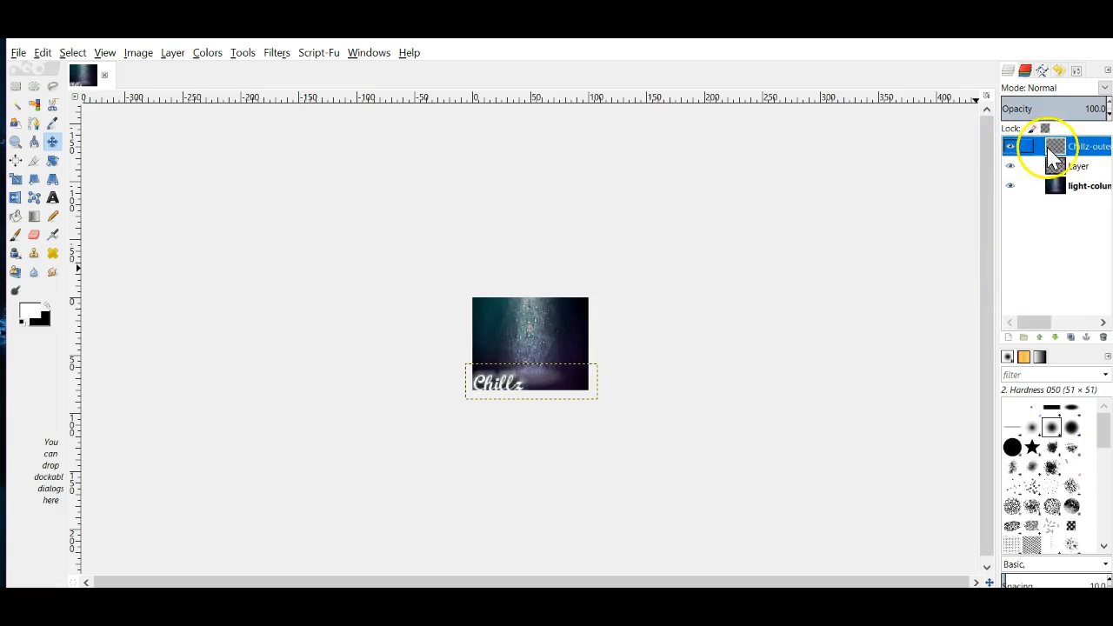
{"action": "left_click", "coordinate": [1011, 148]}
{"action": "left_click", "coordinate": [1011, 148]}
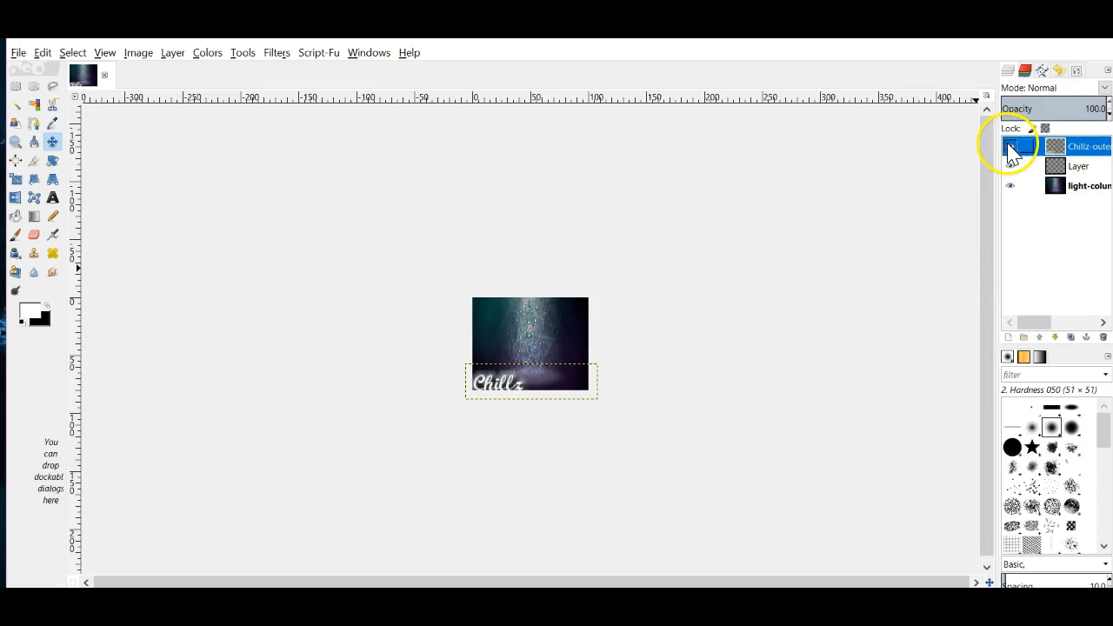
{"action": "right_click", "coordinate": [1057, 154]}
{"action": "left_click", "coordinate": [986, 272]}
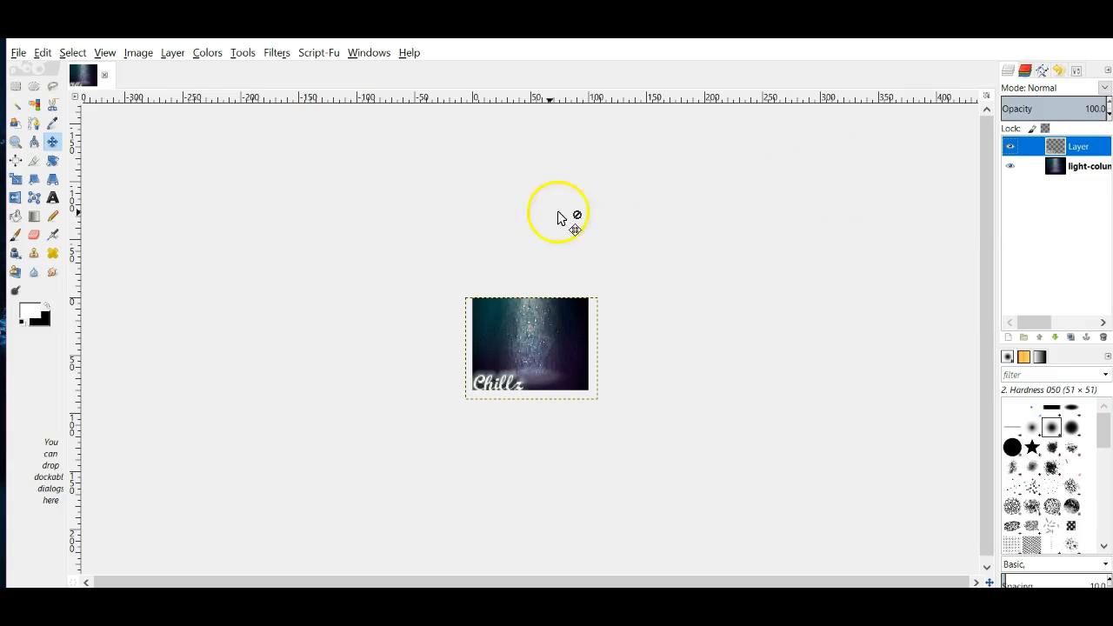
Export the image to the Desktop as "new icon.psd"
{"action": "left_click", "coordinate": [18, 53]}
{"action": "left_click", "coordinate": [91, 268]}
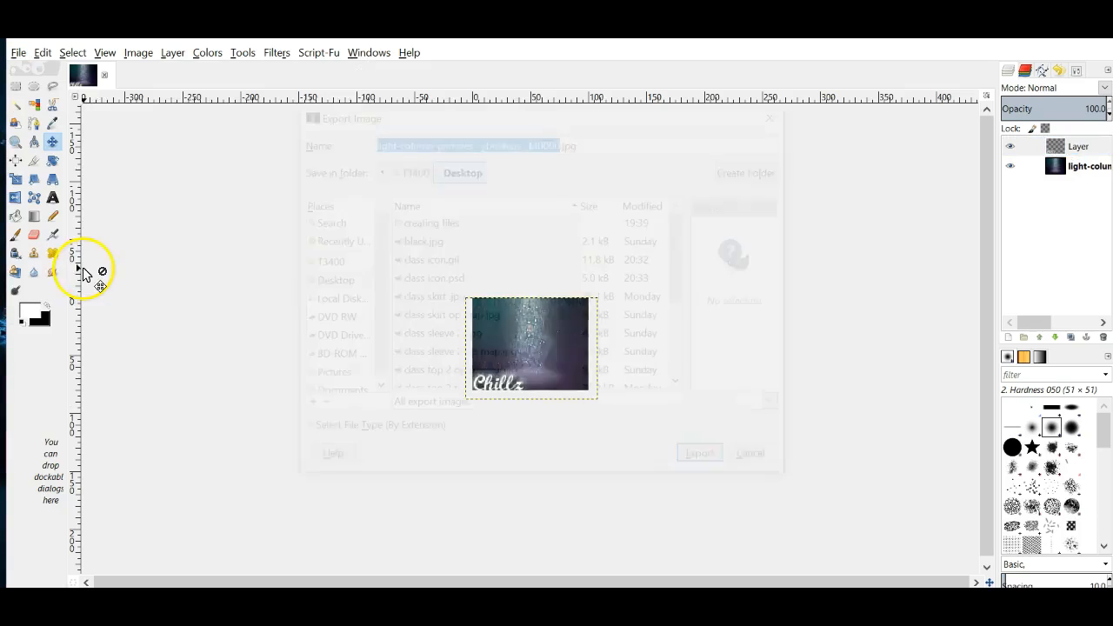
{"action": "type", "text": "new icon.psd"}
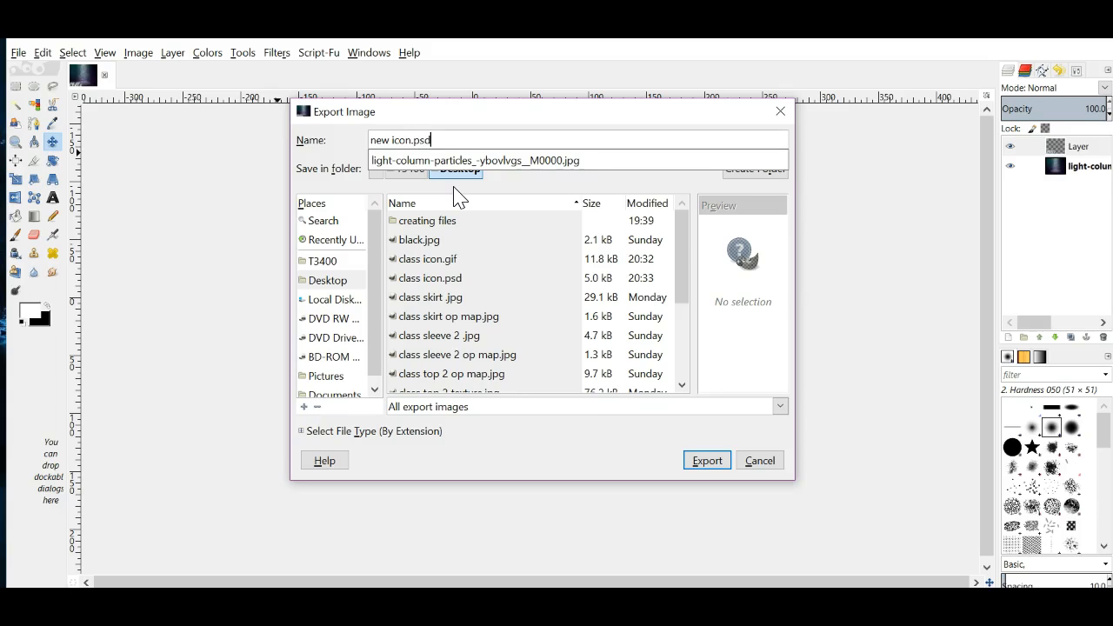
{"action": "key", "text": "Return"}
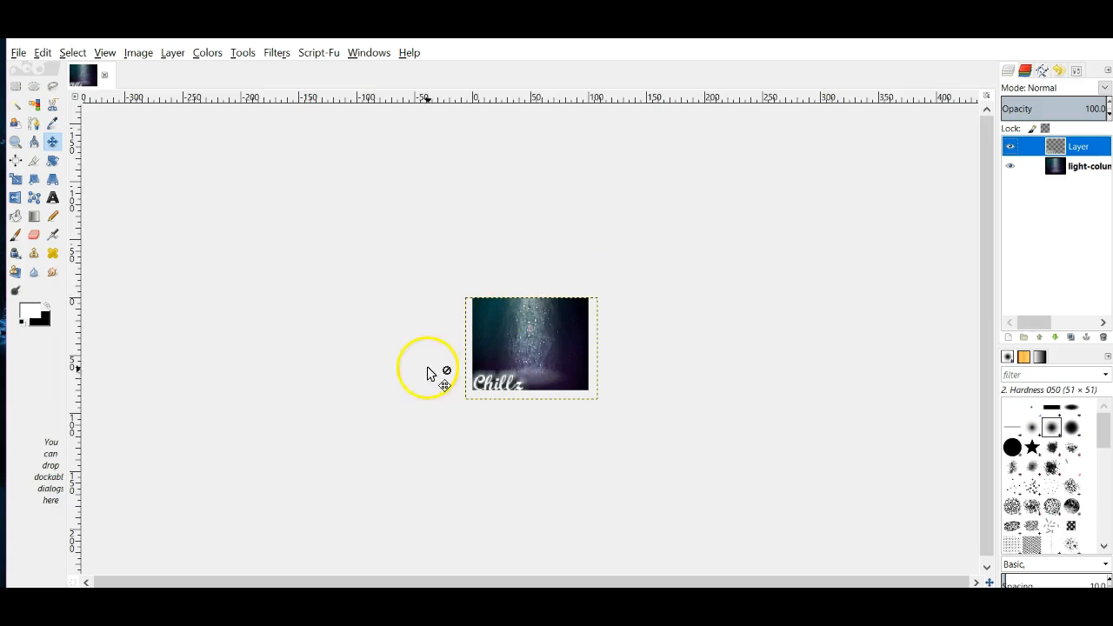
Import the hiResNoBg1 picture from the desktop as a new layer directly above the light-column background
{"action": "left_click", "coordinate": [1077, 167]}
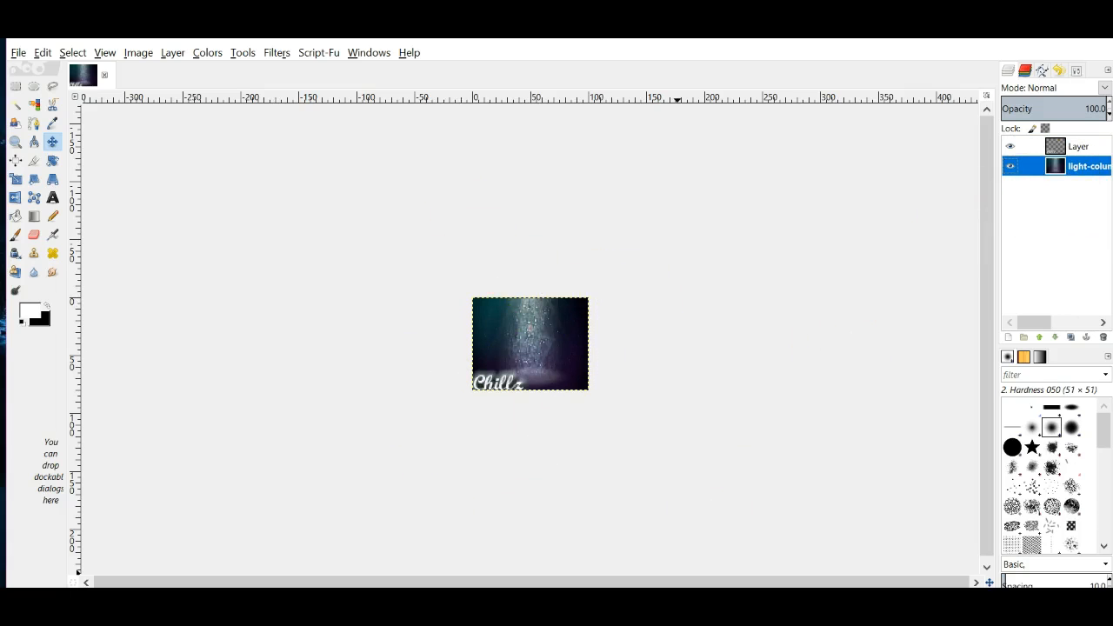
{"action": "left_click", "coordinate": [1013, 40]}
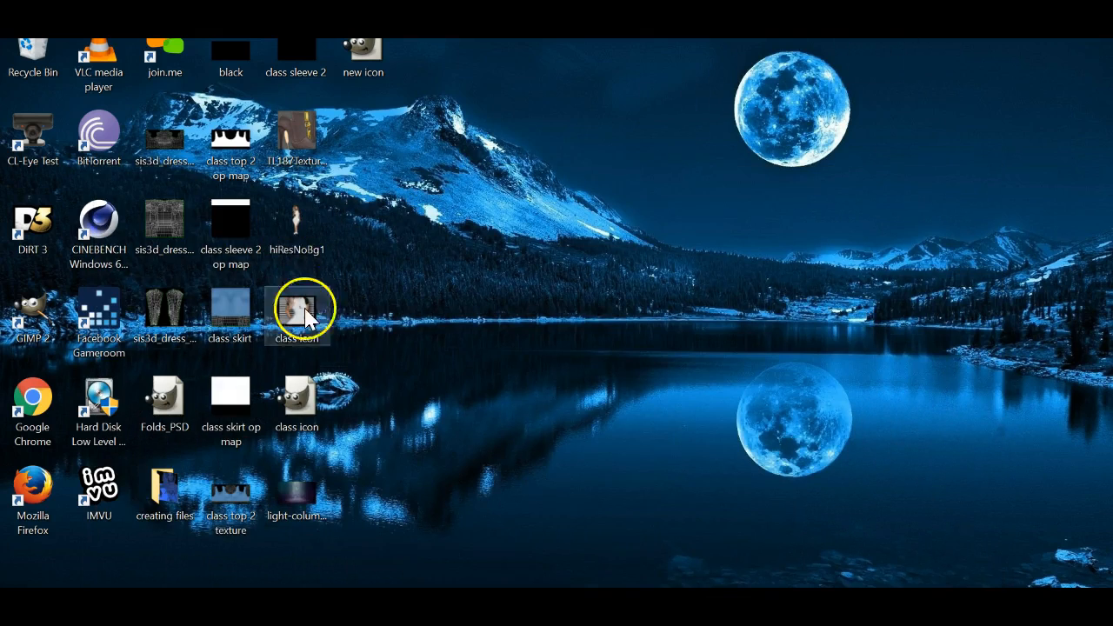
{"action": "left_click_drag", "start_coordinate": [296, 224], "coordinate": [411, 496]}
{"action": "left_click_drag", "start_coordinate": [572, 301], "coordinate": [597, 377]}
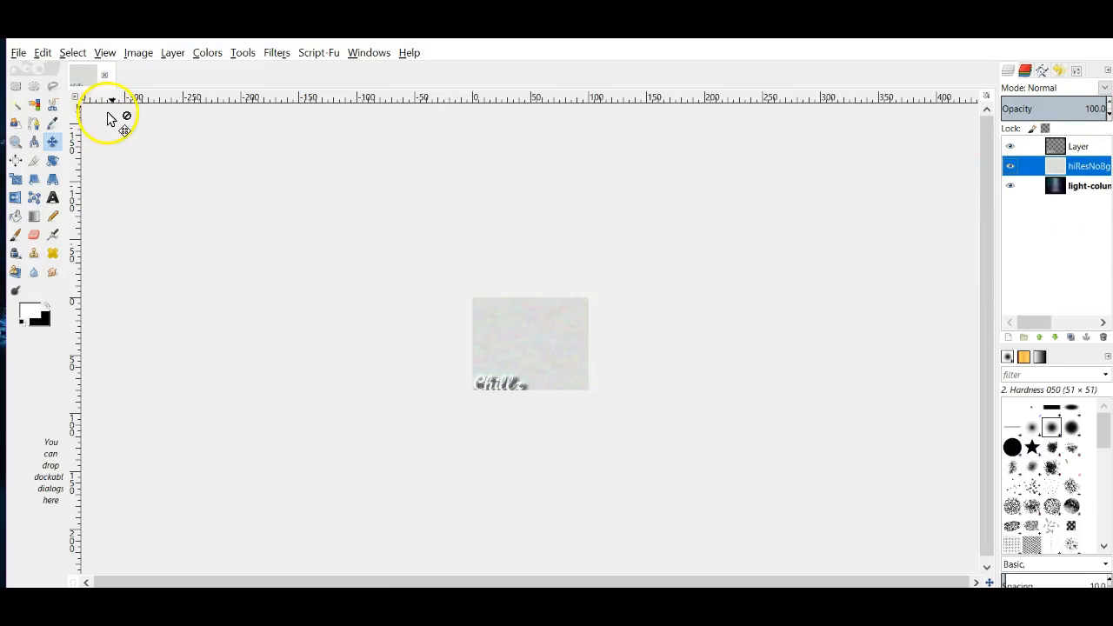
Scale the hiResNoBg1 figure layer down proportionally in repeated passes to 1052 × 1052 px
{"action": "left_click", "coordinate": [14, 178]}
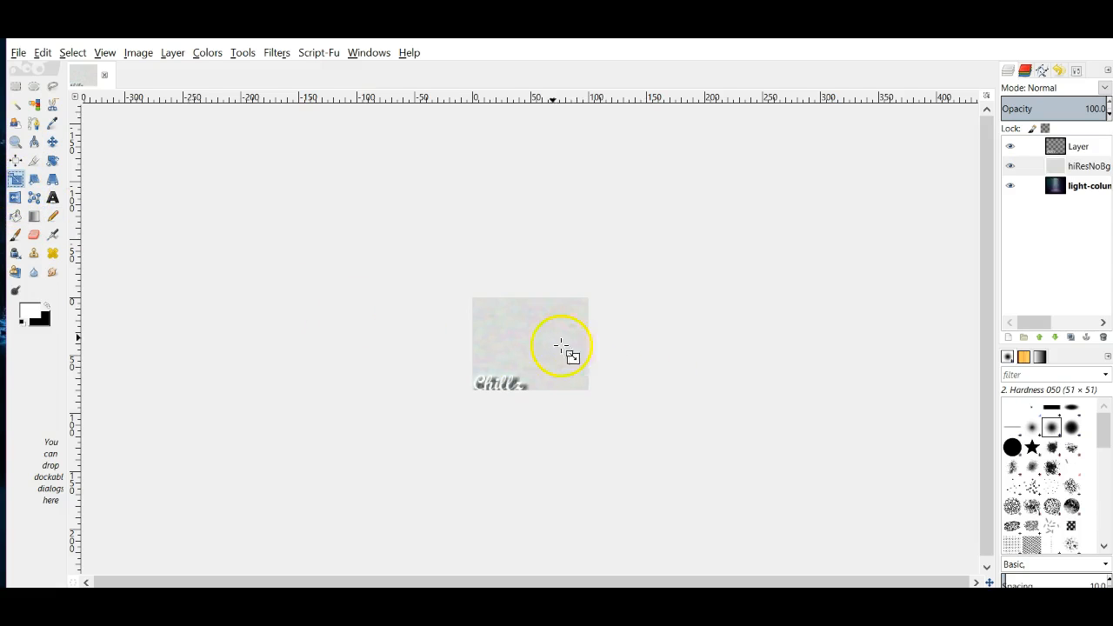
{"action": "left_click", "coordinate": [512, 344]}
{"action": "left_click_drag", "start_coordinate": [511, 343], "coordinate": [525, 355]}
{"action": "key", "text": "Return"}
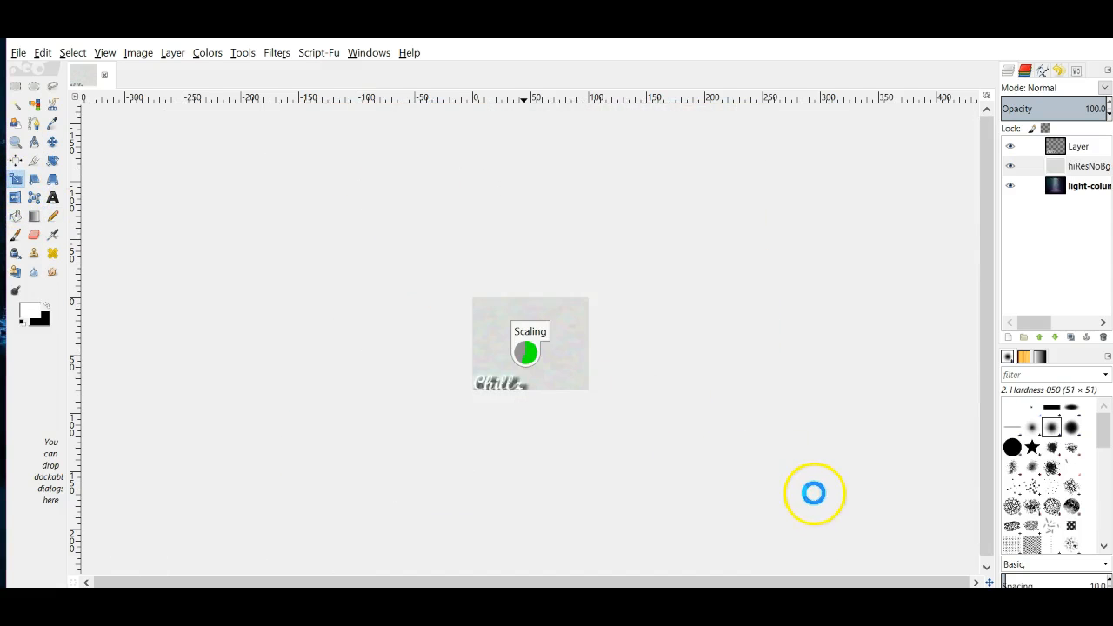
{"action": "left_click_drag", "start_coordinate": [809, 494], "coordinate": [527, 519]}
{"action": "key", "text": "Return"}
{"action": "key", "text": "Return"}
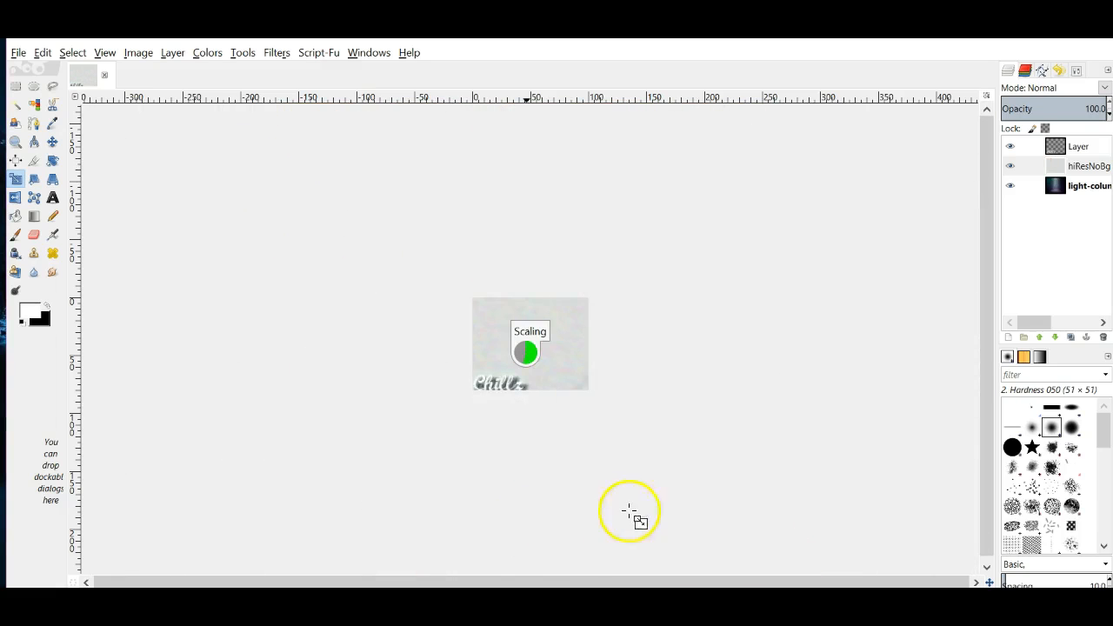
{"action": "left_click_drag", "start_coordinate": [822, 513], "coordinate": [202, 330]}
{"action": "key", "text": "Return"}
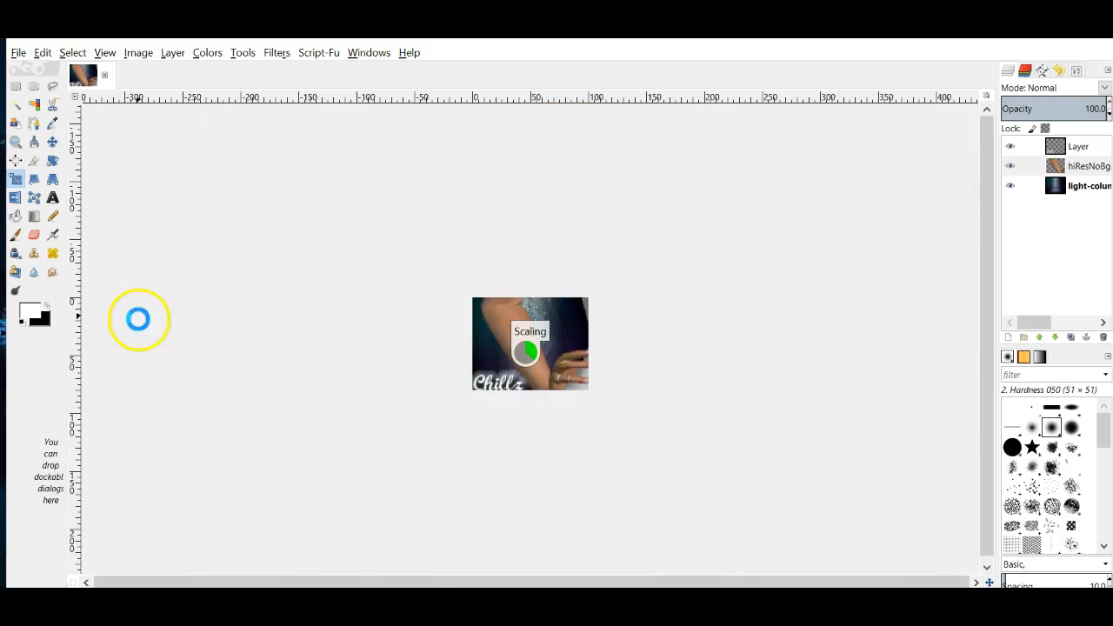
{"action": "left_click", "coordinate": [170, 214]}
{"action": "key", "text": "Return"}
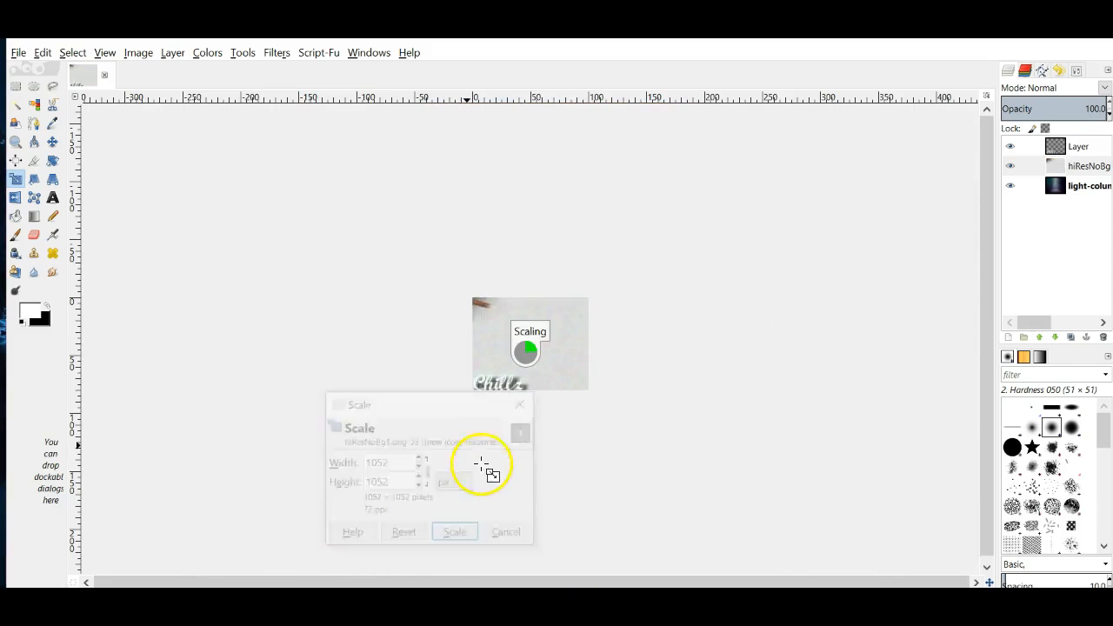
Scale the figure layer further down to about 375 × 375 px and move it down so the upper body fills the icon
{"action": "left_click", "coordinate": [867, 482]}
{"action": "left_click_drag", "start_coordinate": [845, 484], "coordinate": [228, 304]}
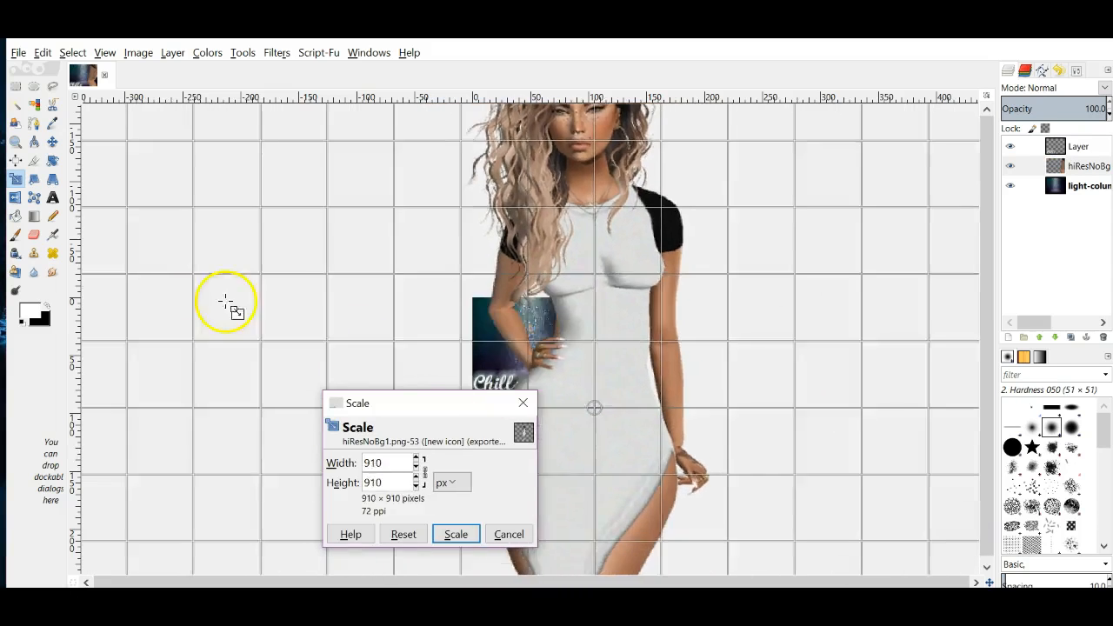
{"action": "key", "text": "Return"}
{"action": "left_click", "coordinate": [204, 258]}
{"action": "key", "text": "Return"}
{"action": "left_click_drag", "start_coordinate": [843, 506], "coordinate": [154, 235]}
{"action": "key", "text": "Return"}
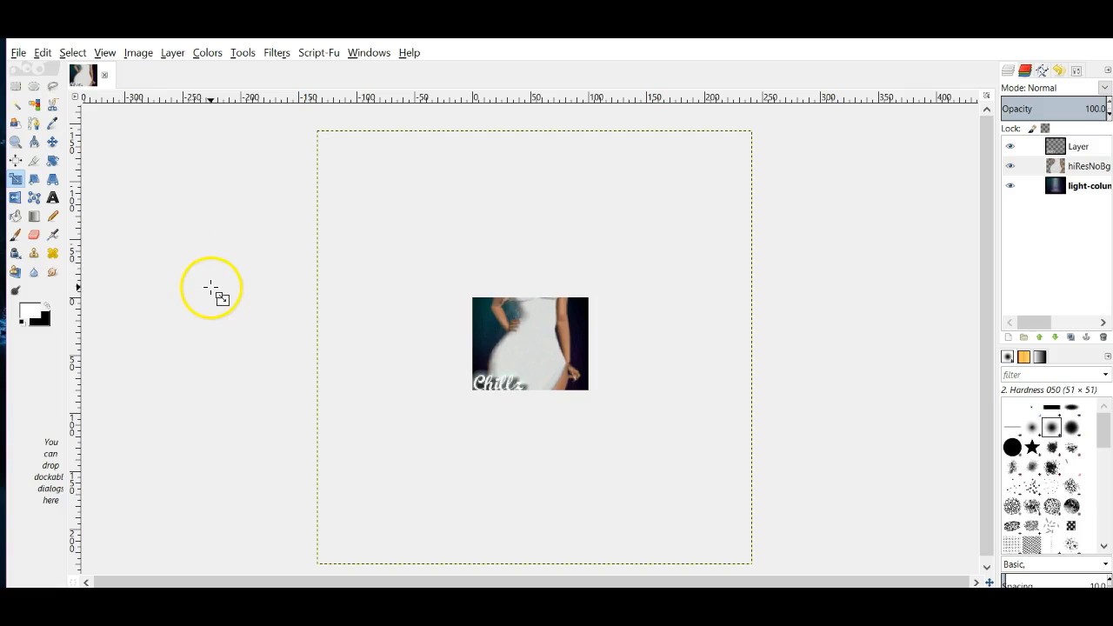
{"action": "left_click", "coordinate": [49, 145]}
{"action": "left_click_drag", "start_coordinate": [520, 347], "coordinate": [528, 397]}
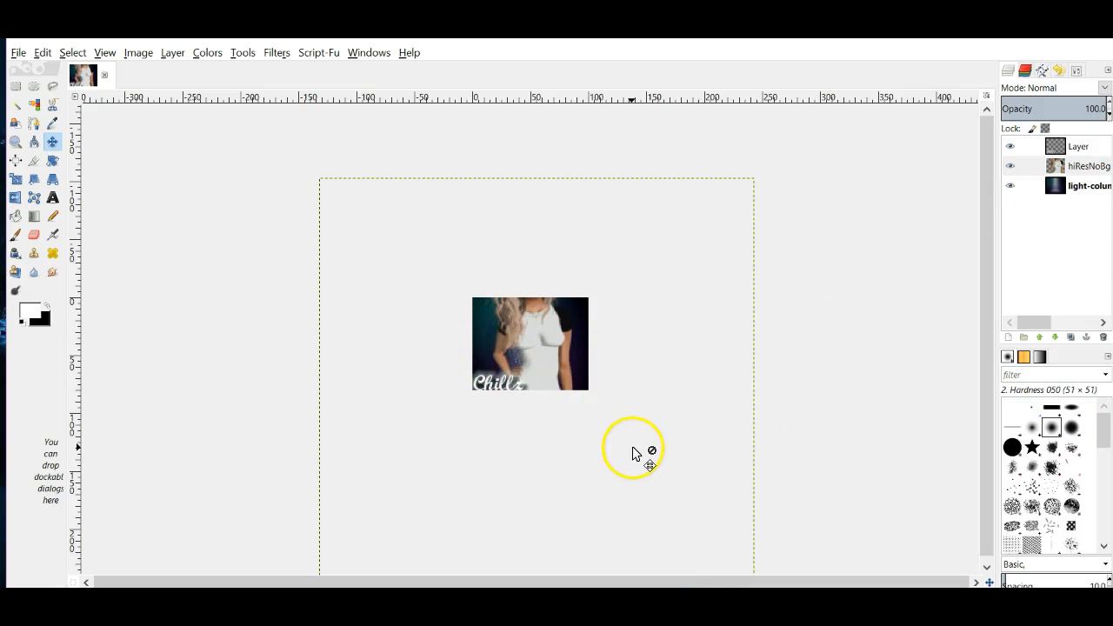
Duplicate the figure layer and move the copy up so the hips and thighs show in the icon
{"action": "right_click", "coordinate": [1076, 166]}
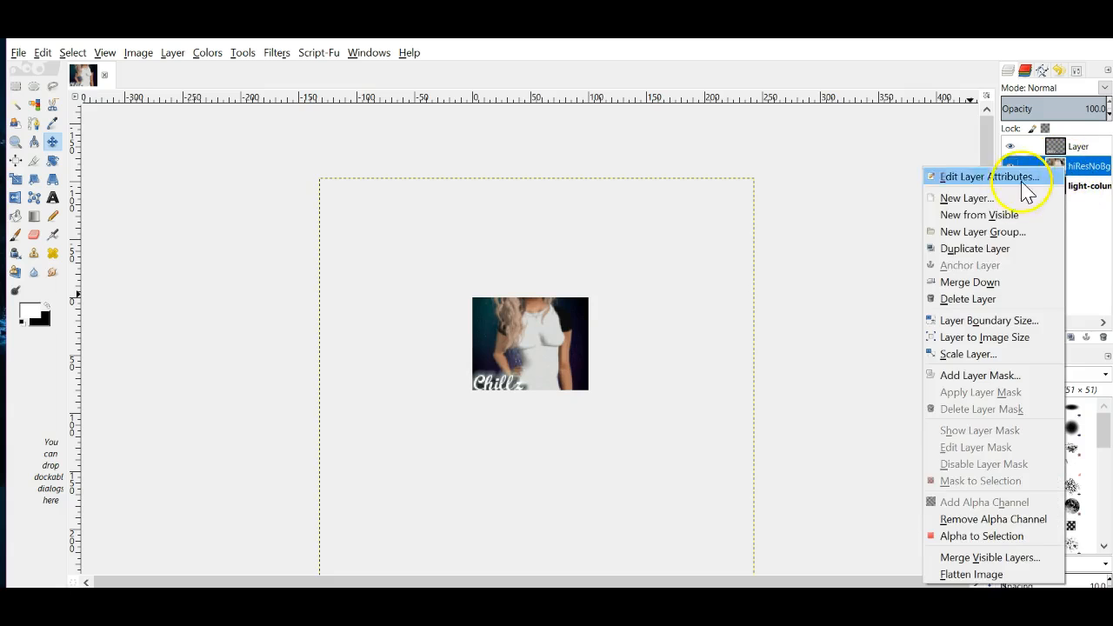
{"action": "left_click", "coordinate": [970, 249]}
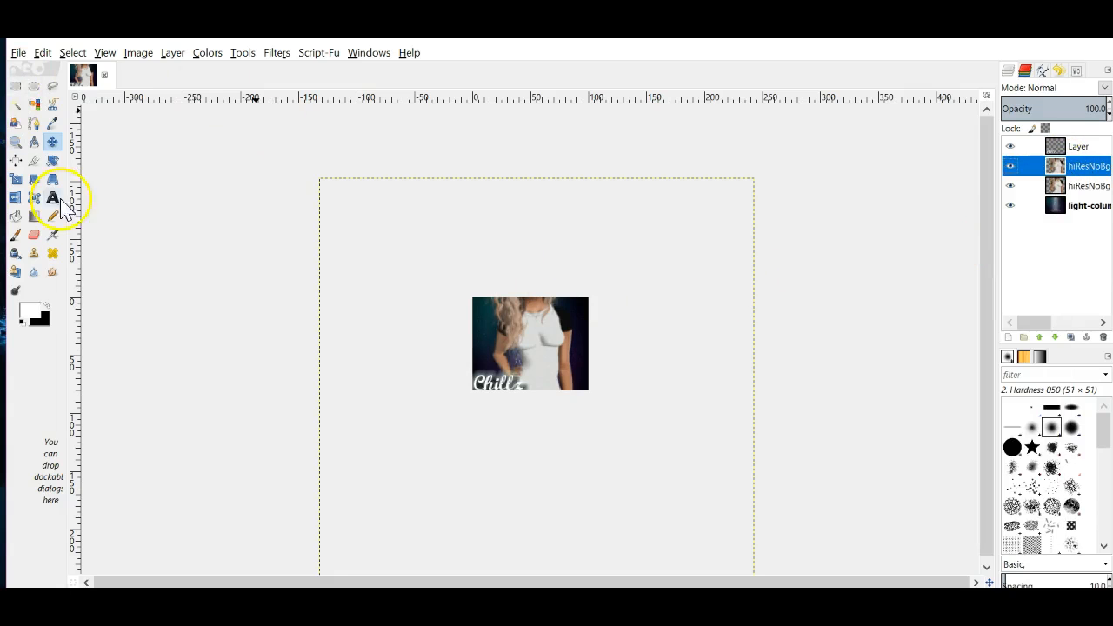
{"action": "left_click_drag", "start_coordinate": [541, 384], "coordinate": [548, 305]}
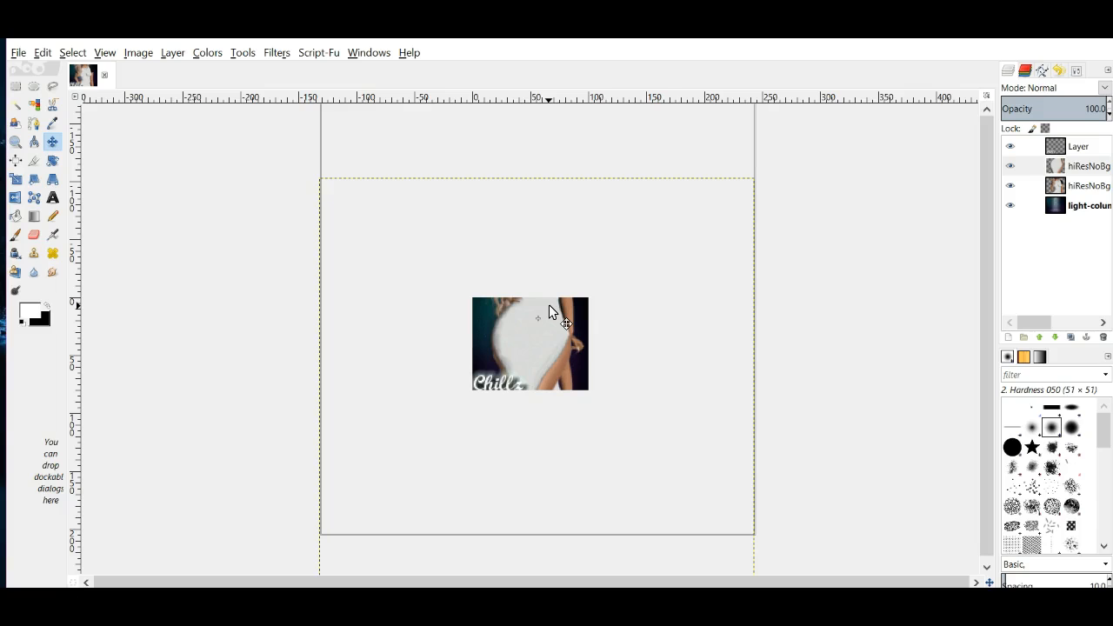
{"action": "left_click_drag", "start_coordinate": [549, 307], "coordinate": [549, 315]}
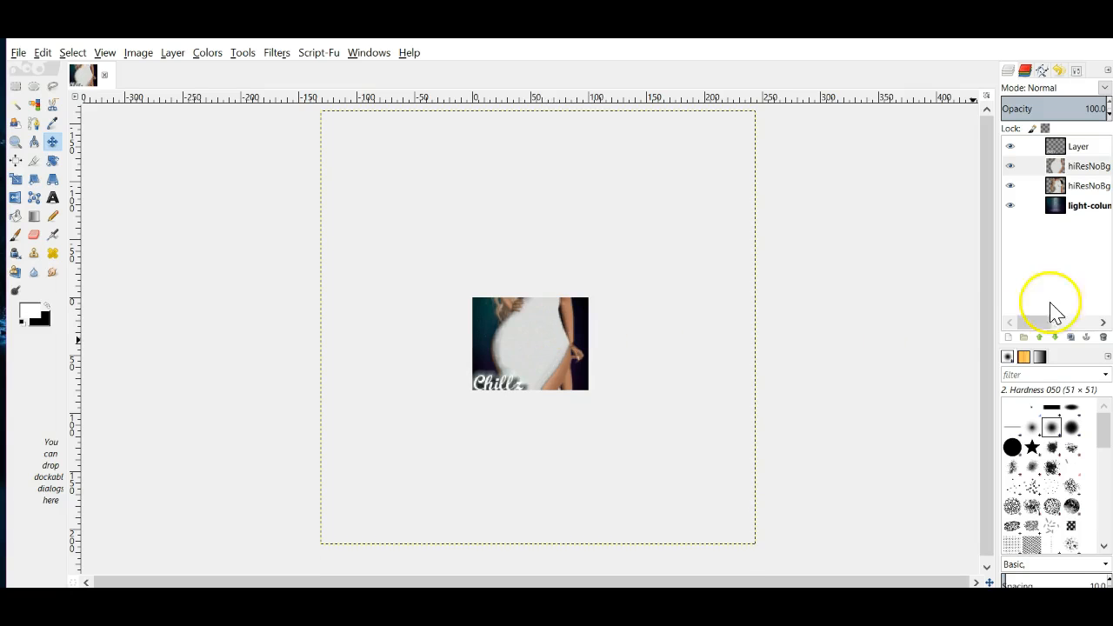
Duplicate the shifted figure copy and move the new copy further up so the legs show in the icon
{"action": "right_click", "coordinate": [1066, 167]}
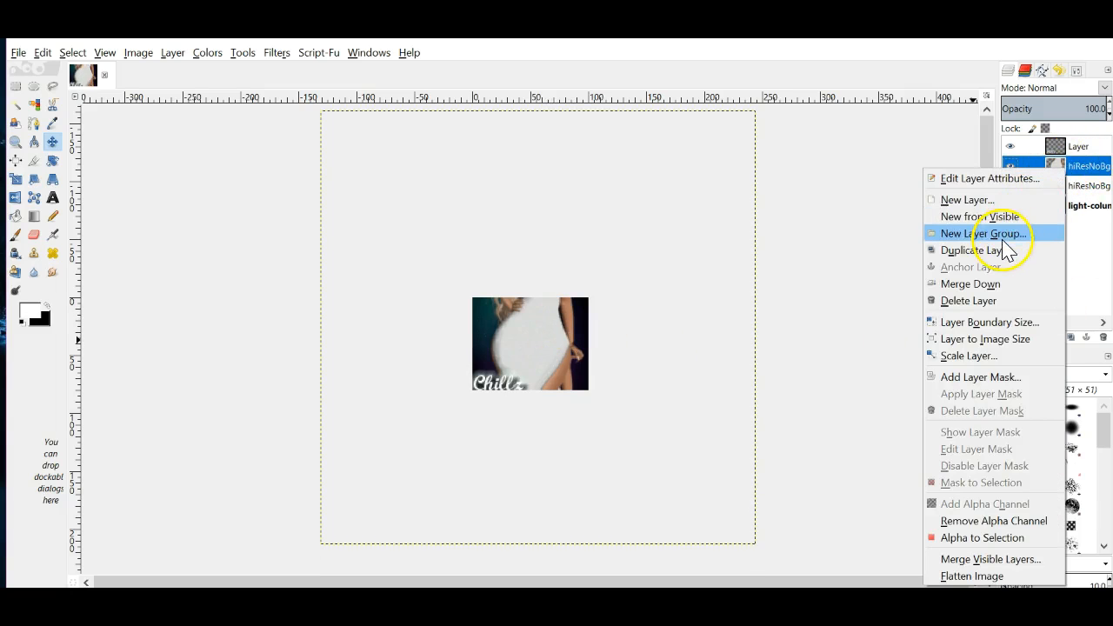
{"action": "left_click", "coordinate": [1004, 254]}
{"action": "left_click_drag", "start_coordinate": [542, 348], "coordinate": [536, 323]}
{"action": "left_click_drag", "start_coordinate": [537, 320], "coordinate": [539, 314]}
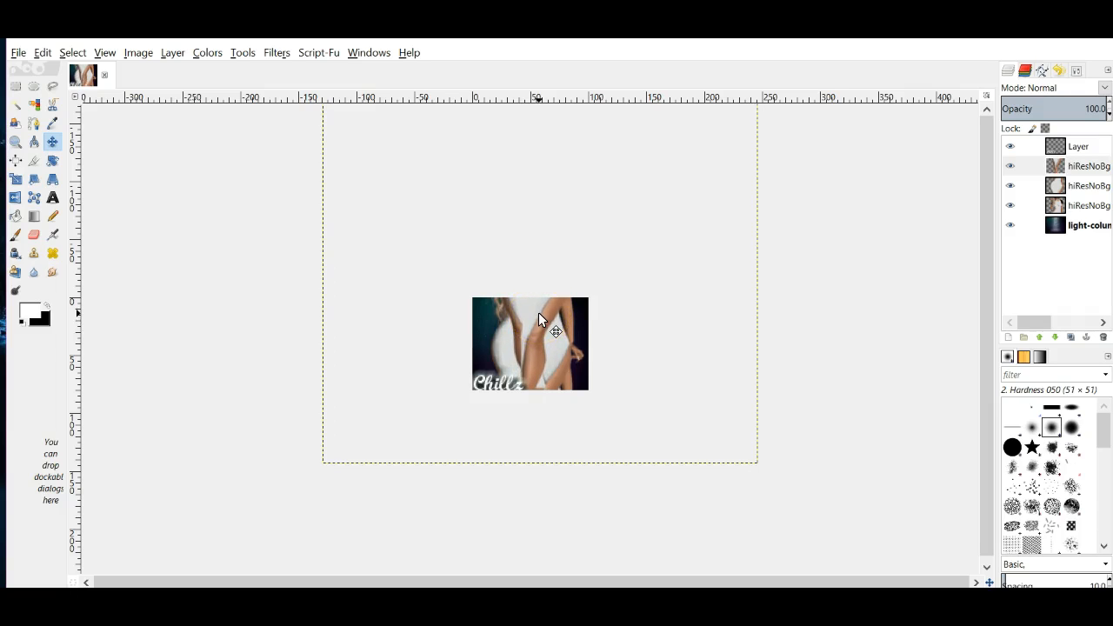
{"action": "left_click", "coordinate": [539, 313]}
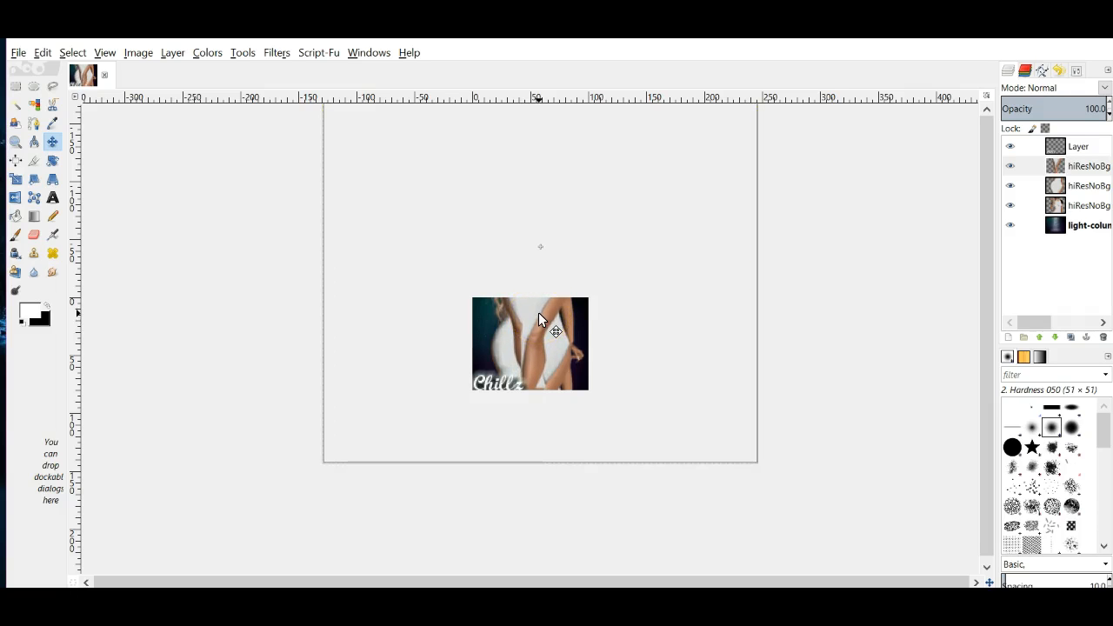
Duplicate the light-column background twice and place one copy directly beneath each of the two upper figure layers
{"action": "right_click", "coordinate": [1074, 225]}
{"action": "left_click", "coordinate": [1017, 102]}
{"action": "left_click_drag", "start_coordinate": [1031, 233], "coordinate": [1048, 197]}
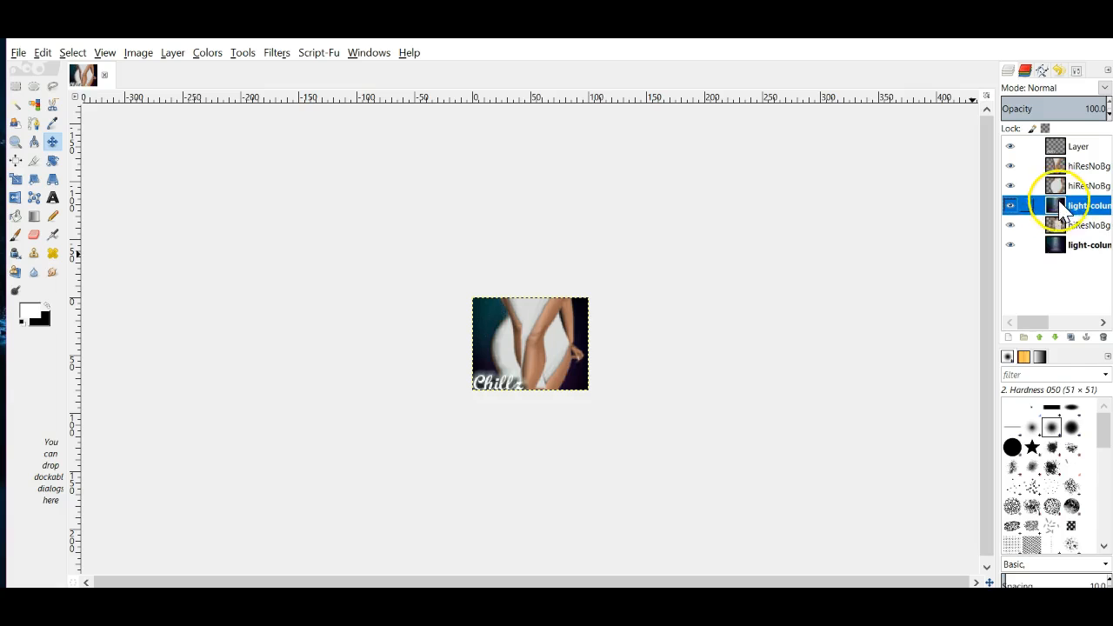
{"action": "right_click", "coordinate": [1061, 209]}
{"action": "left_click", "coordinate": [1012, 290]}
{"action": "mouse_move", "coordinate": [1021, 211]}
{"action": "left_mouse_down"}
{"action": "mouse_move", "coordinate": [1083, 184]}
{"action": "mouse_move", "coordinate": [1056, 171]}
{"action": "mouse_move", "coordinate": [1061, 253]}
{"action": "mouse_move", "coordinate": [1068, 140]}
{"action": "left_mouse_up"}
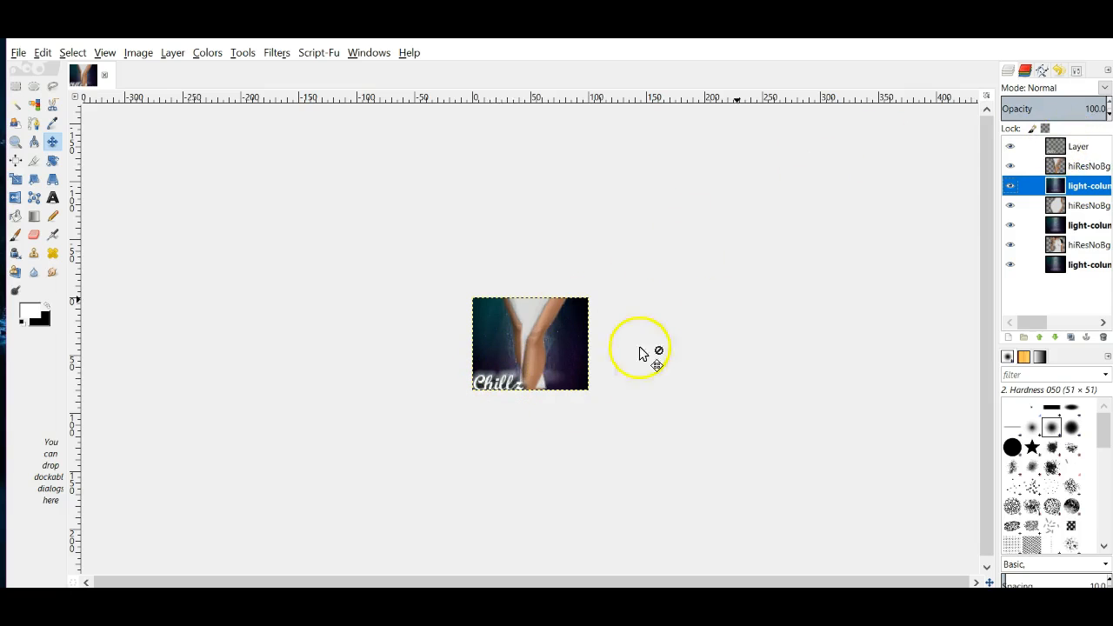
Duplicate the "Chillz" text layer twice and place one copy directly above the middle and bottom figure layers
{"action": "right_click", "coordinate": [1067, 147]}
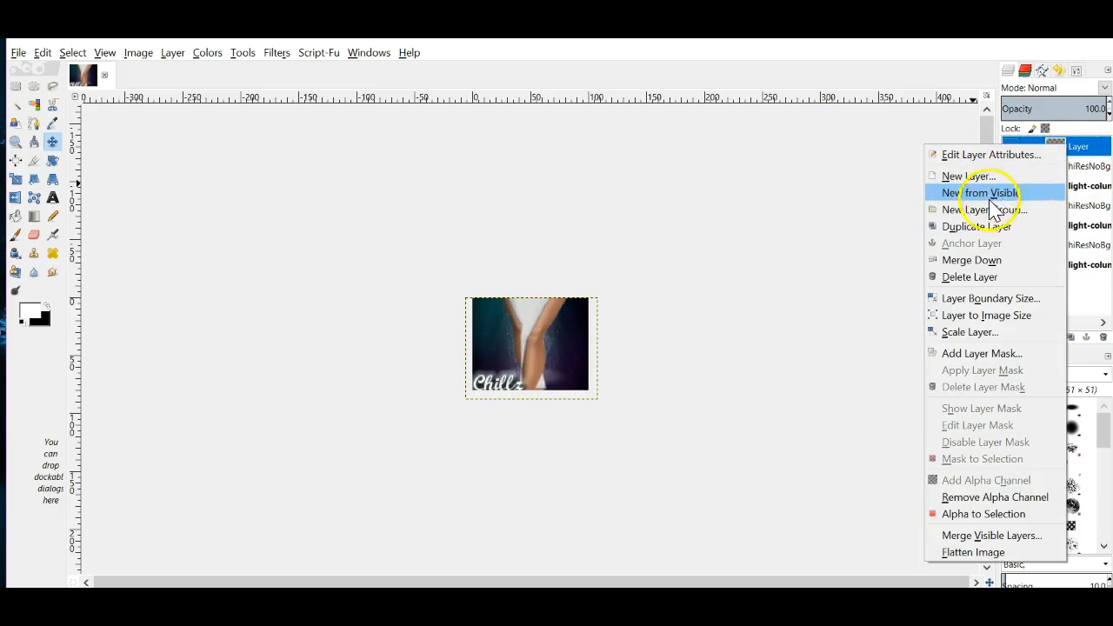
{"action": "left_click", "coordinate": [995, 228]}
{"action": "left_click_drag", "start_coordinate": [1056, 146], "coordinate": [1060, 282]}
{"action": "right_click", "coordinate": [1050, 210]}
{"action": "left_click", "coordinate": [957, 290]}
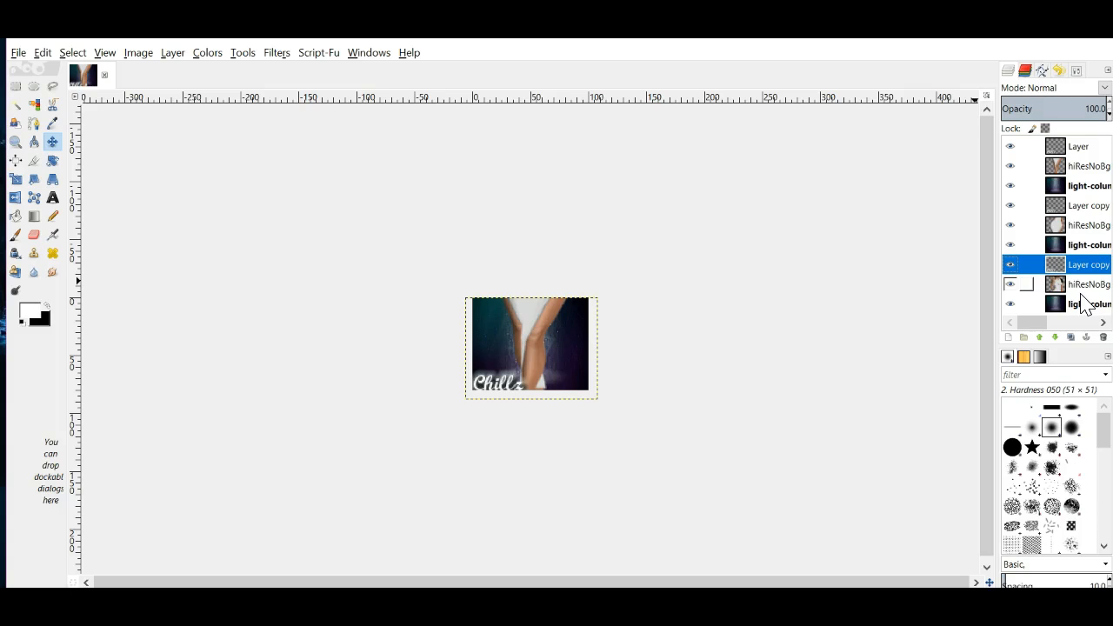
Repeat the Drop Shadow filter on each of the three hiResNoBg1 figure layers
{"action": "left_click", "coordinate": [1094, 166]}
{"action": "left_click", "coordinate": [278, 52]}
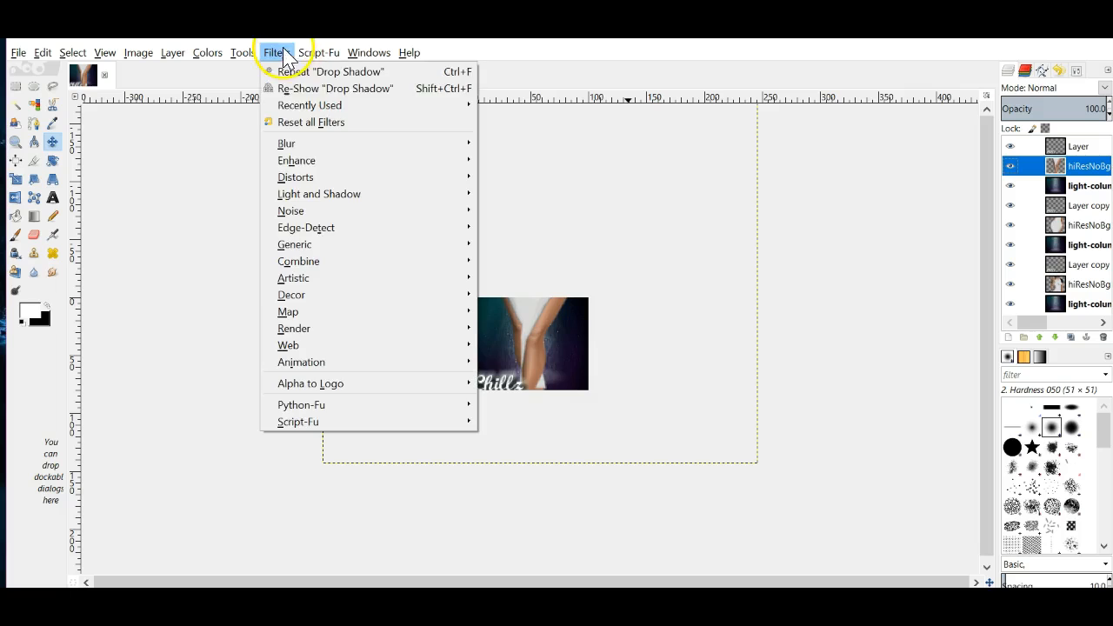
{"action": "left_click", "coordinate": [281, 73]}
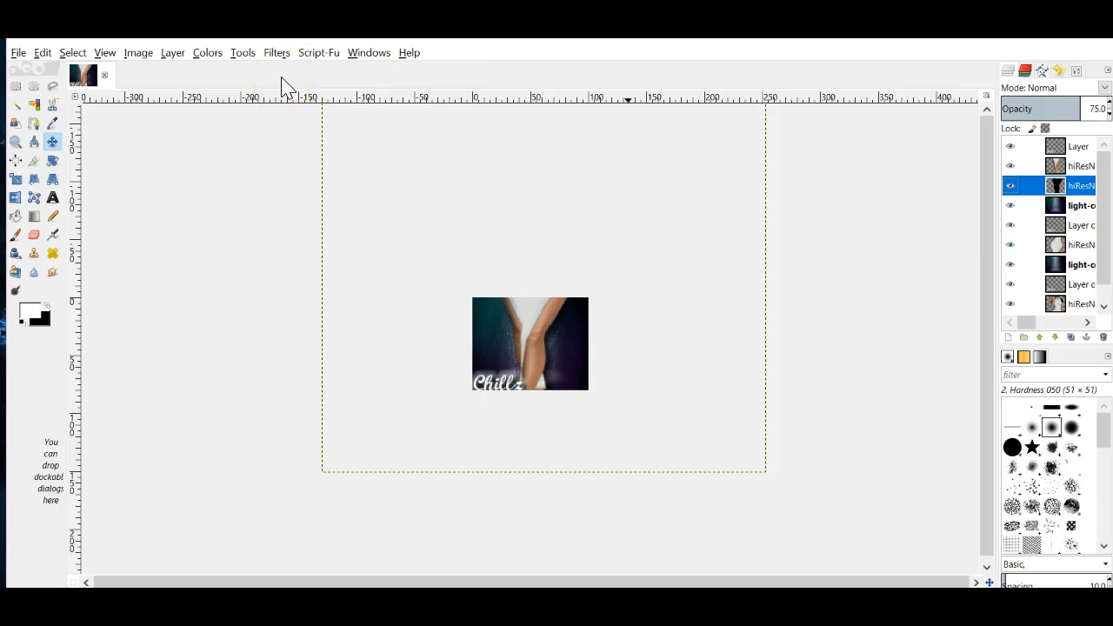
{"action": "left_click", "coordinate": [1078, 244]}
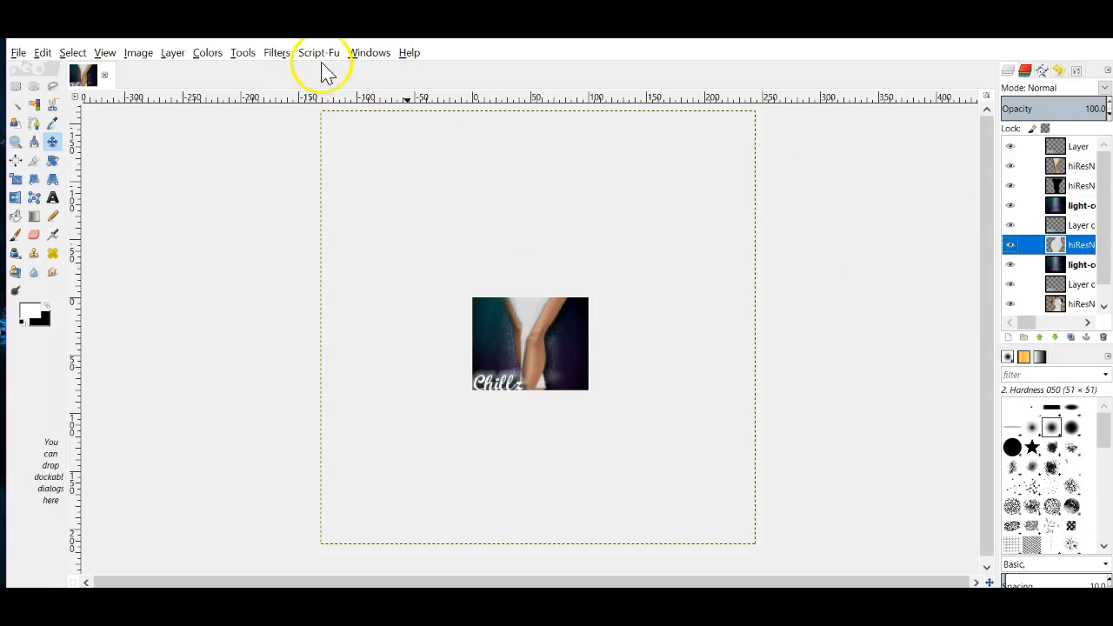
{"action": "left_click", "coordinate": [277, 53]}
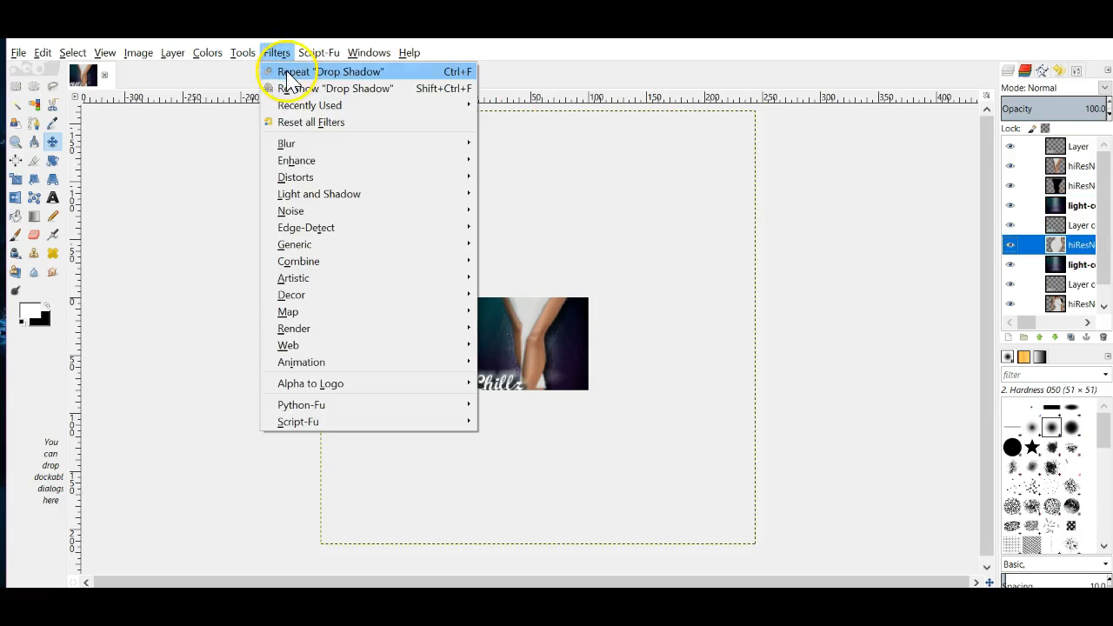
{"action": "left_click", "coordinate": [281, 72]}
{"action": "scroll", "coordinate": [1044, 278], "scroll_direction": "down", "scroll_amount": 2}
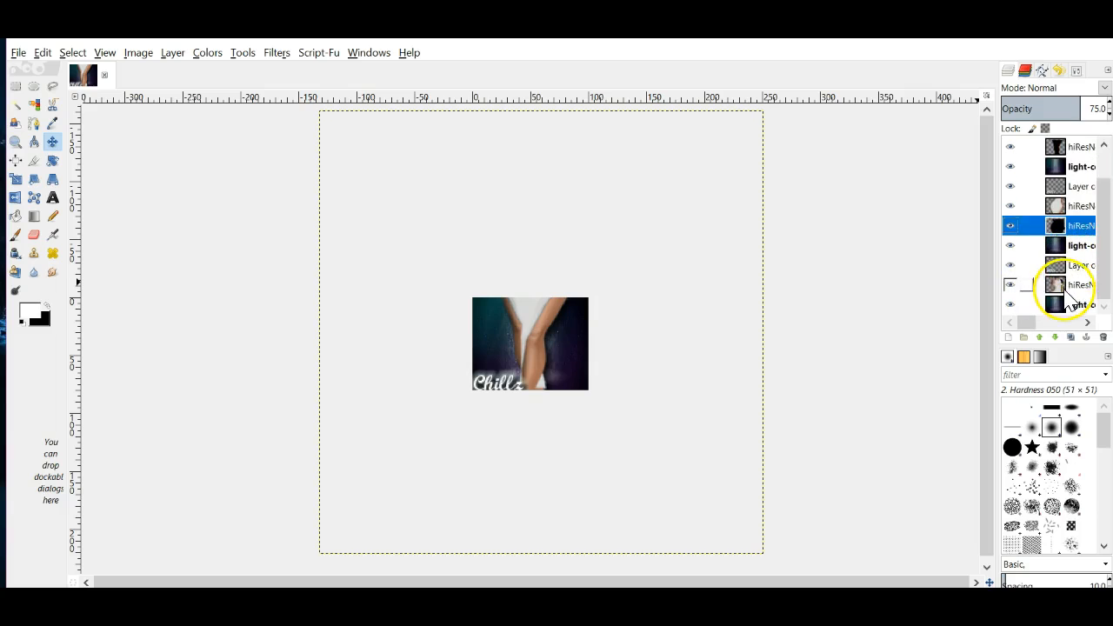
{"action": "left_click", "coordinate": [1056, 285]}
{"action": "left_click", "coordinate": [276, 53]}
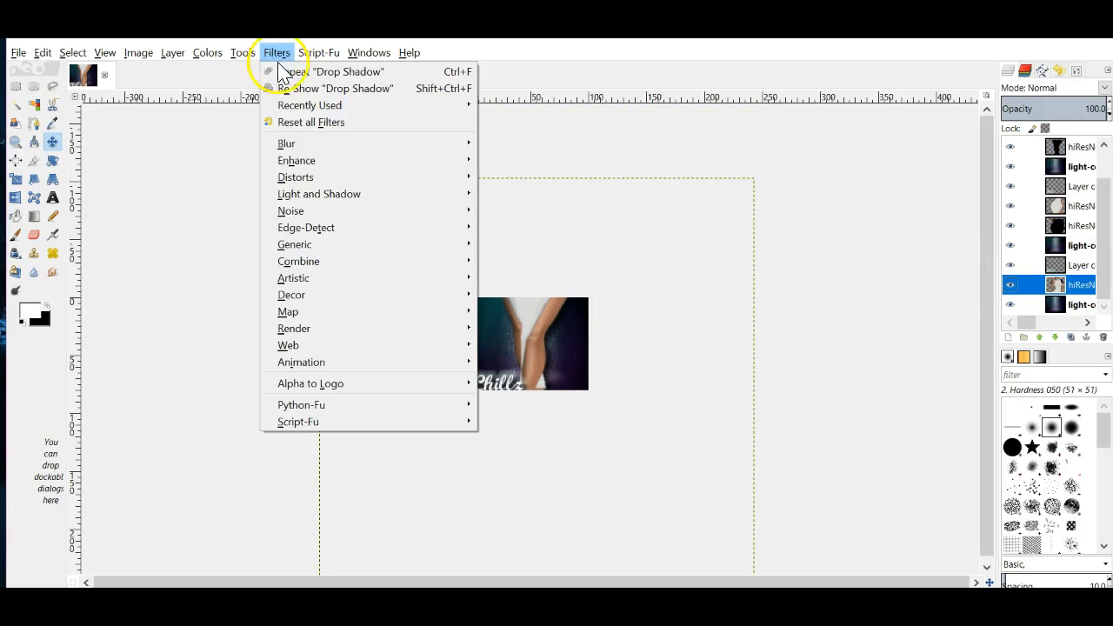
{"action": "left_click", "coordinate": [281, 72]}
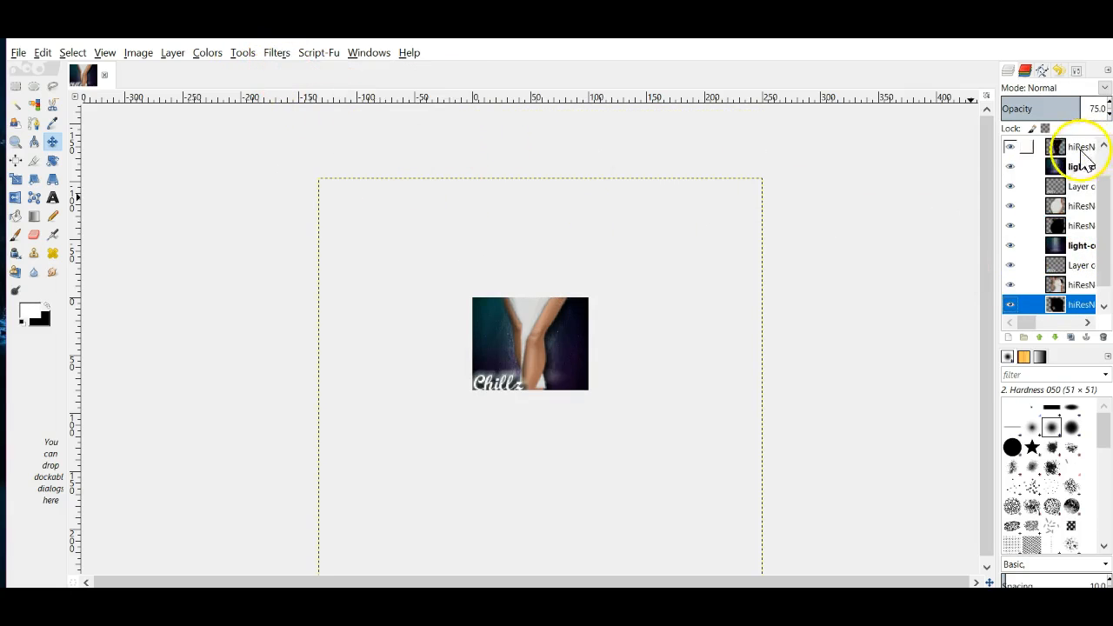
Hide all layers of the middle and bottom sets, leaving only the top text, figure, shadow and background visible
{"action": "scroll", "coordinate": [1044, 221], "scroll_direction": "up", "scroll_amount": 2}
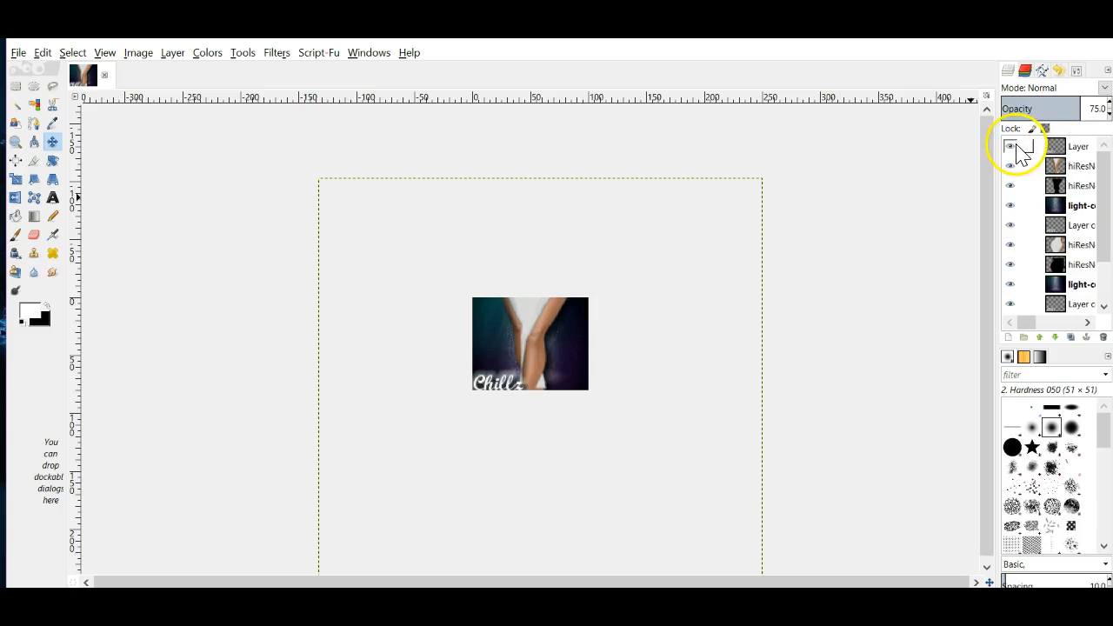
{"action": "left_click", "coordinate": [1010, 244]}
{"action": "left_click", "coordinate": [1010, 265]}
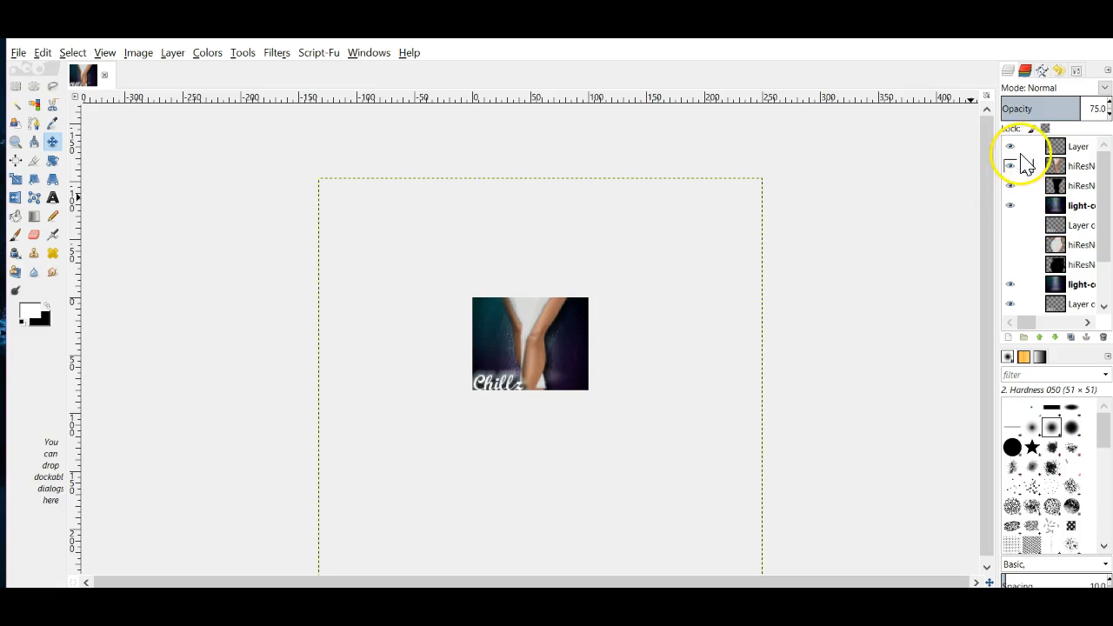
{"action": "scroll", "coordinate": [1012, 252], "scroll_direction": "down", "scroll_amount": 3}
{"action": "left_click", "coordinate": [1010, 227]}
{"action": "left_click", "coordinate": [1010, 266]}
{"action": "left_click", "coordinate": [1010, 304]}
{"action": "scroll", "coordinate": [1039, 250], "scroll_direction": "up", "scroll_amount": 3}
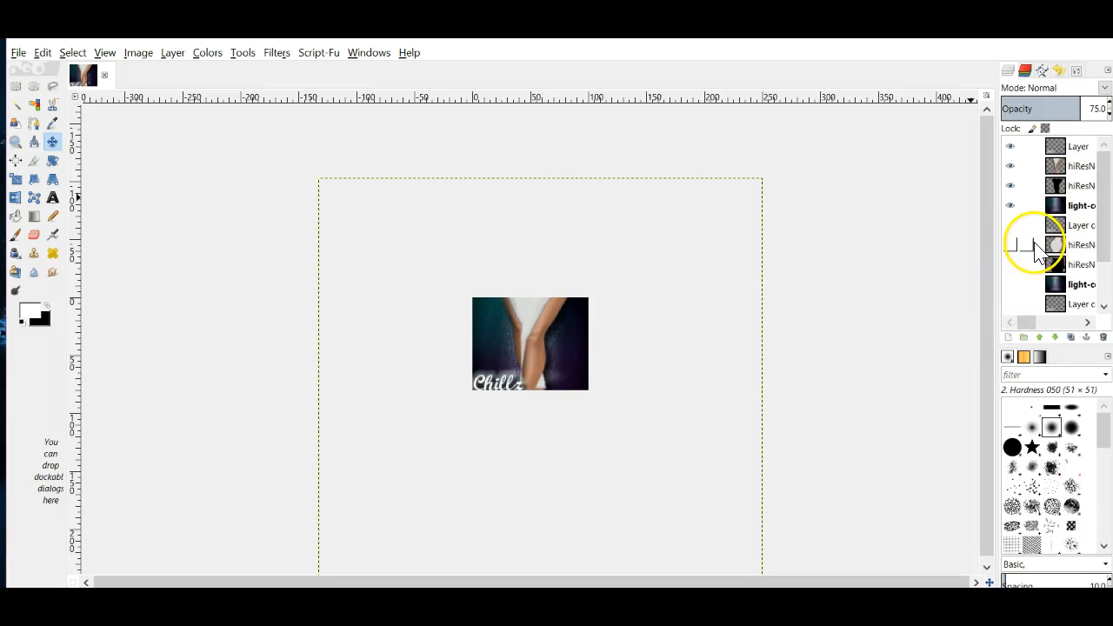
Merge the visible top set into one layer, expanded as necessary and without discarding invisible layers
{"action": "left_click", "coordinate": [1068, 148]}
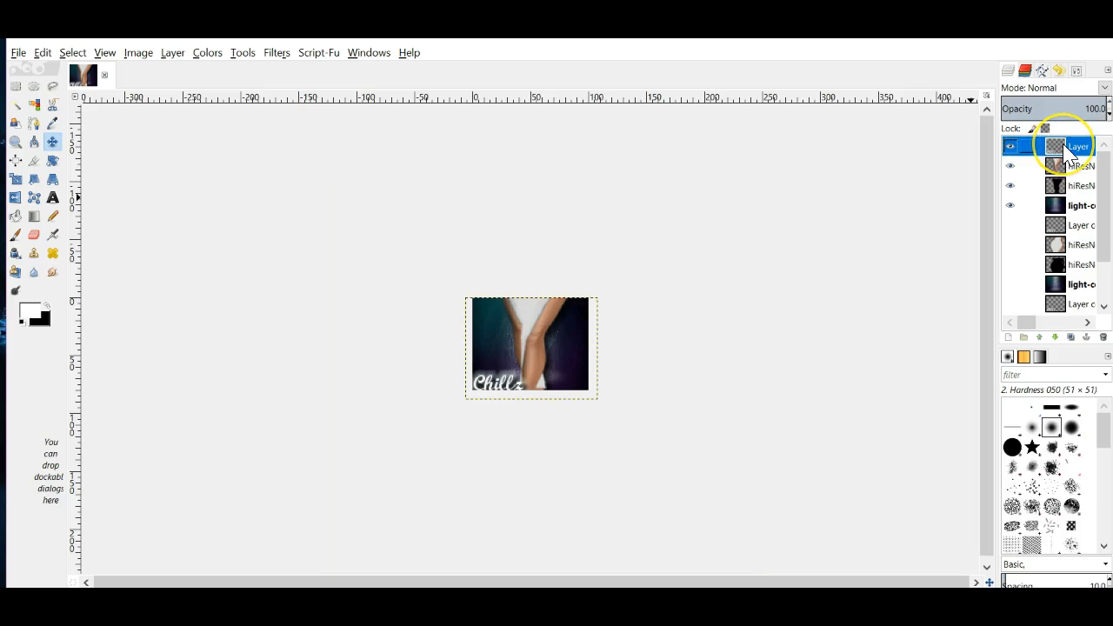
{"action": "right_click", "coordinate": [1068, 150]}
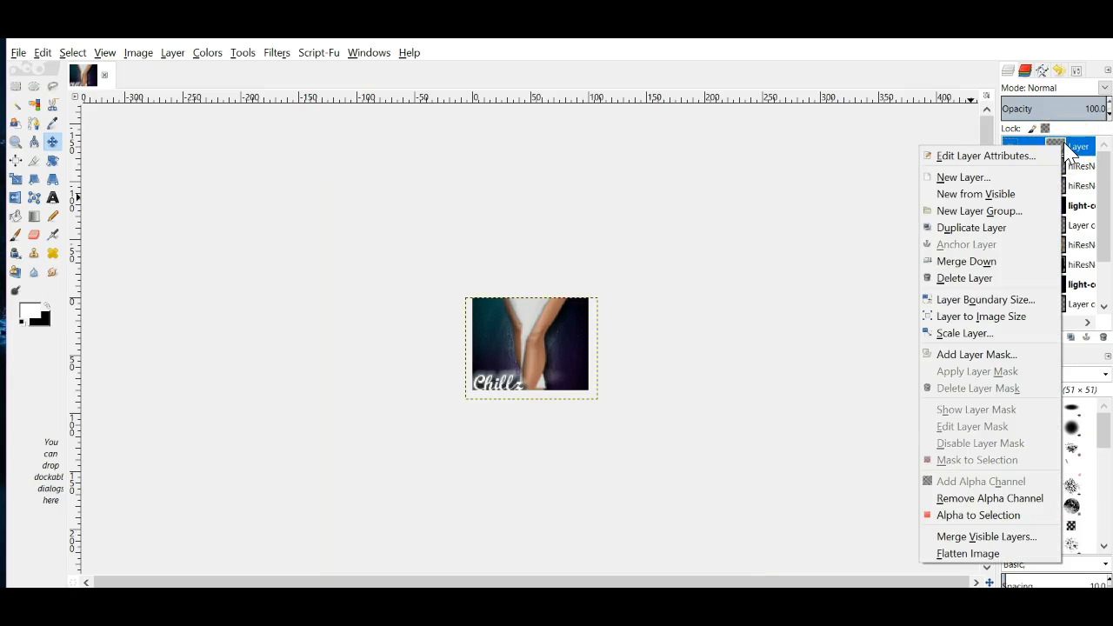
{"action": "left_click", "coordinate": [974, 537]}
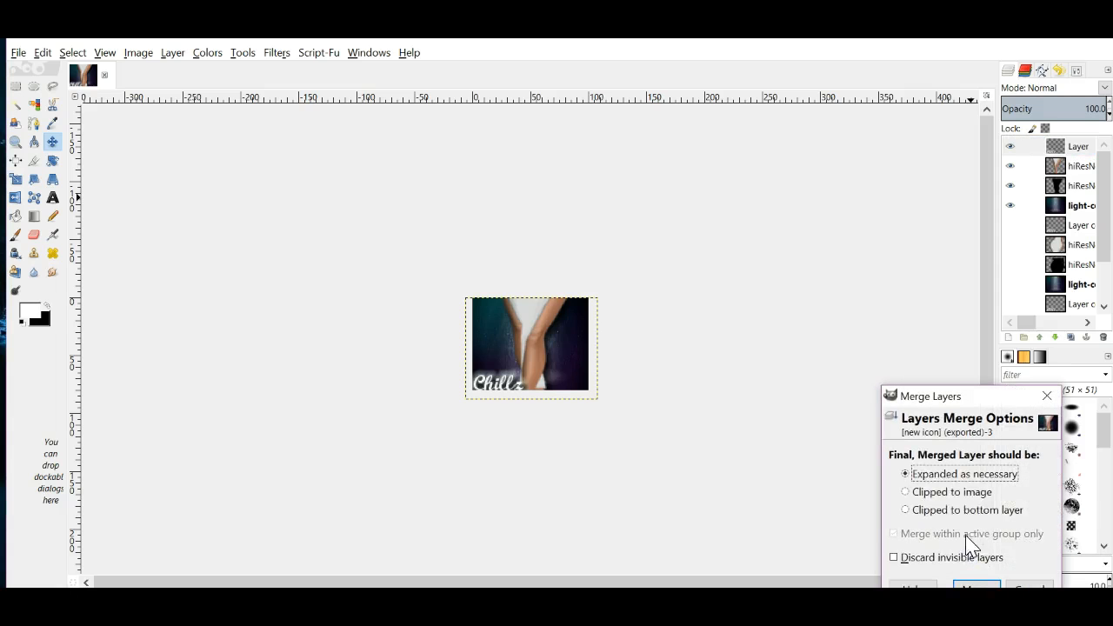
{"action": "left_click_drag", "start_coordinate": [1006, 402], "coordinate": [905, 233]}
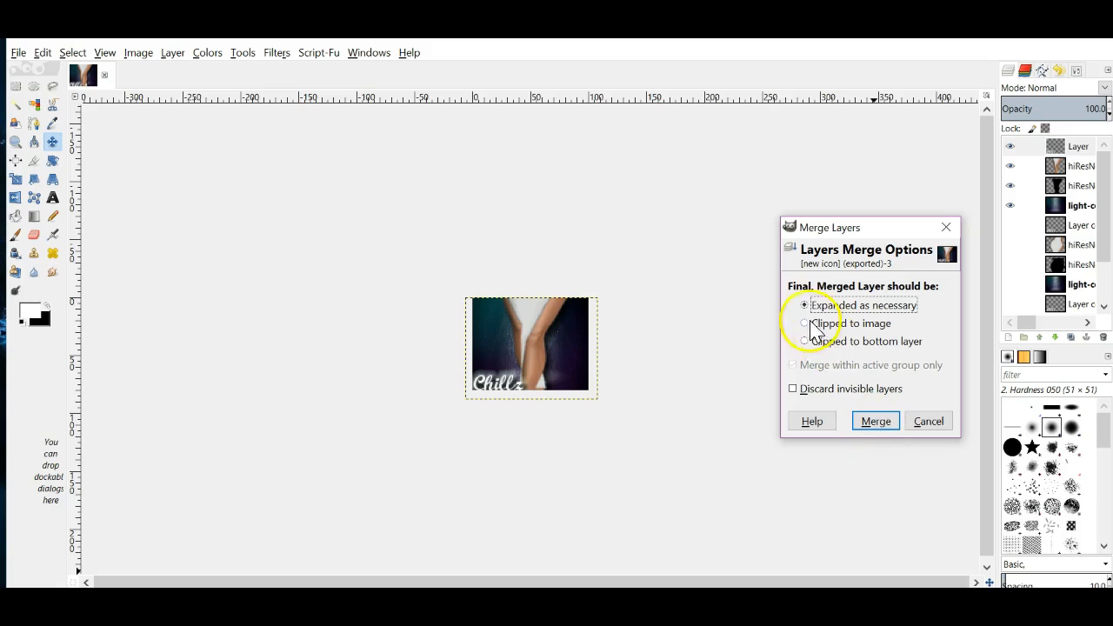
{"action": "left_click", "coordinate": [878, 423]}
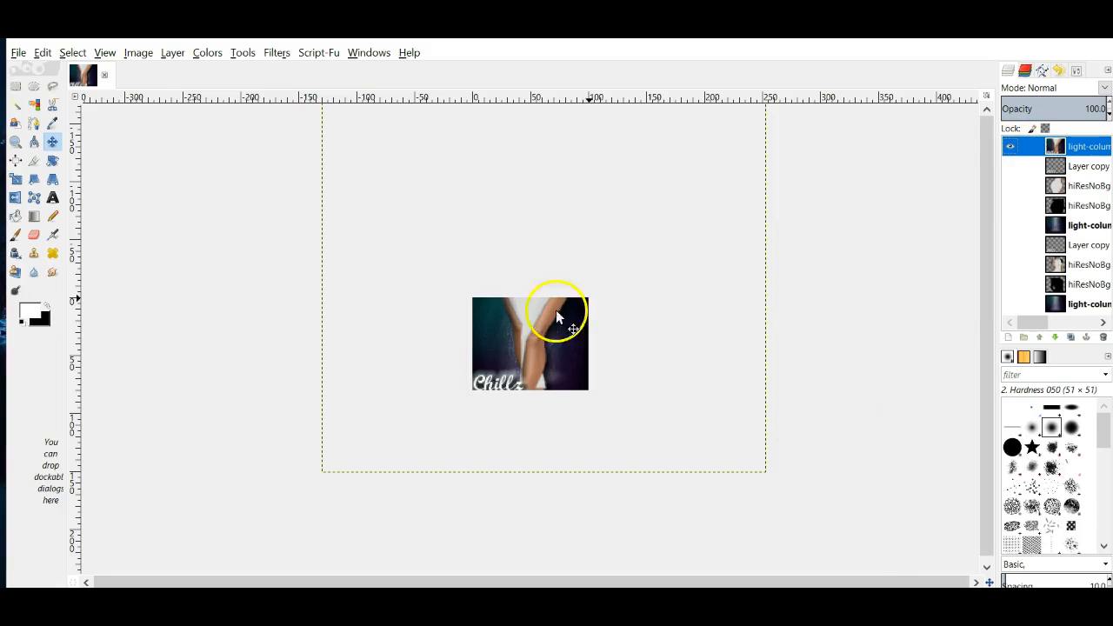
Toggle the merged top layer's visibility off and on to check the combined frame
{"action": "left_click", "coordinate": [1011, 147]}
{"action": "left_click", "coordinate": [1010, 147]}
{"action": "left_click", "coordinate": [1011, 147]}
{"action": "left_click", "coordinate": [1011, 147]}
{"action": "left_click", "coordinate": [1014, 161]}
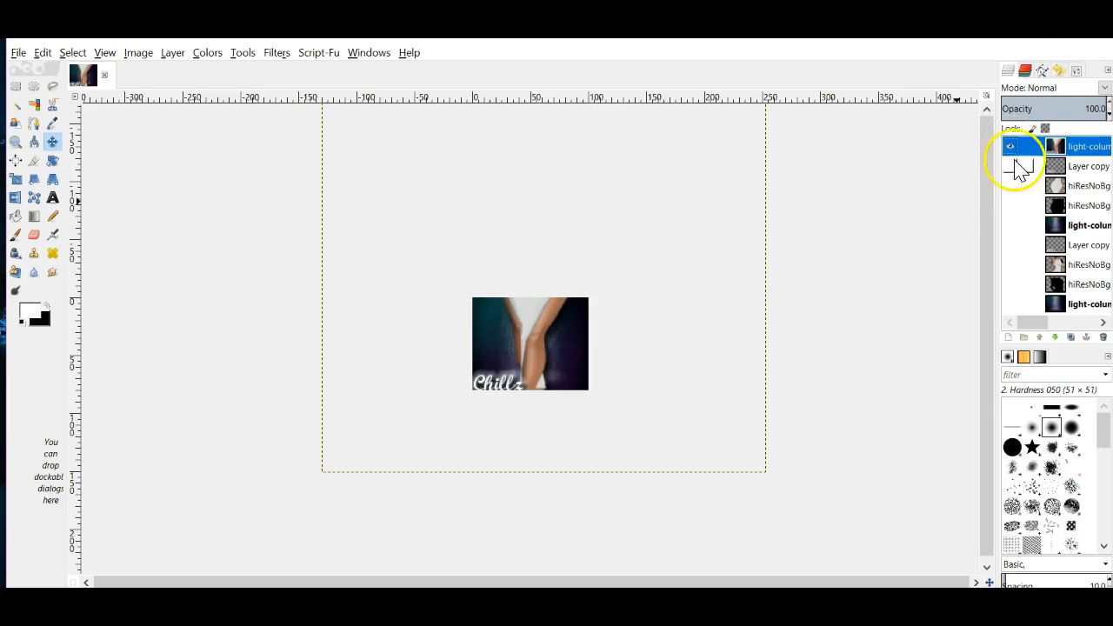
Hide the merged top layer and show the middle set's text, figure, shadow and background layers
{"action": "left_click", "coordinate": [1010, 147]}
{"action": "left_click", "coordinate": [1011, 166]}
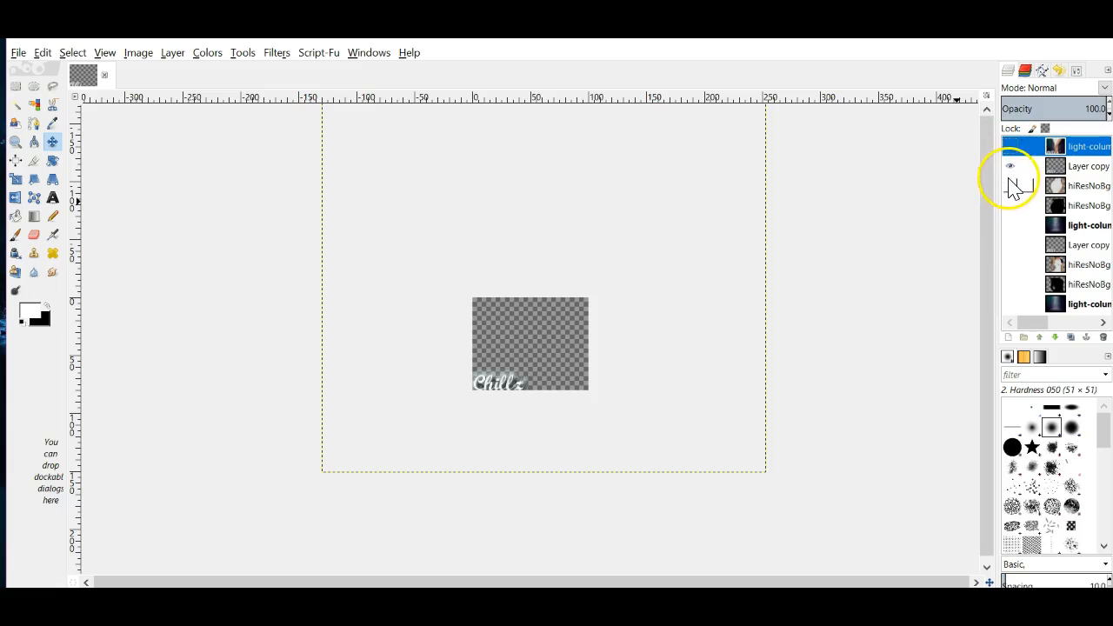
{"action": "left_click", "coordinate": [1011, 185]}
{"action": "left_click", "coordinate": [1010, 205]}
{"action": "left_click", "coordinate": [1011, 225]}
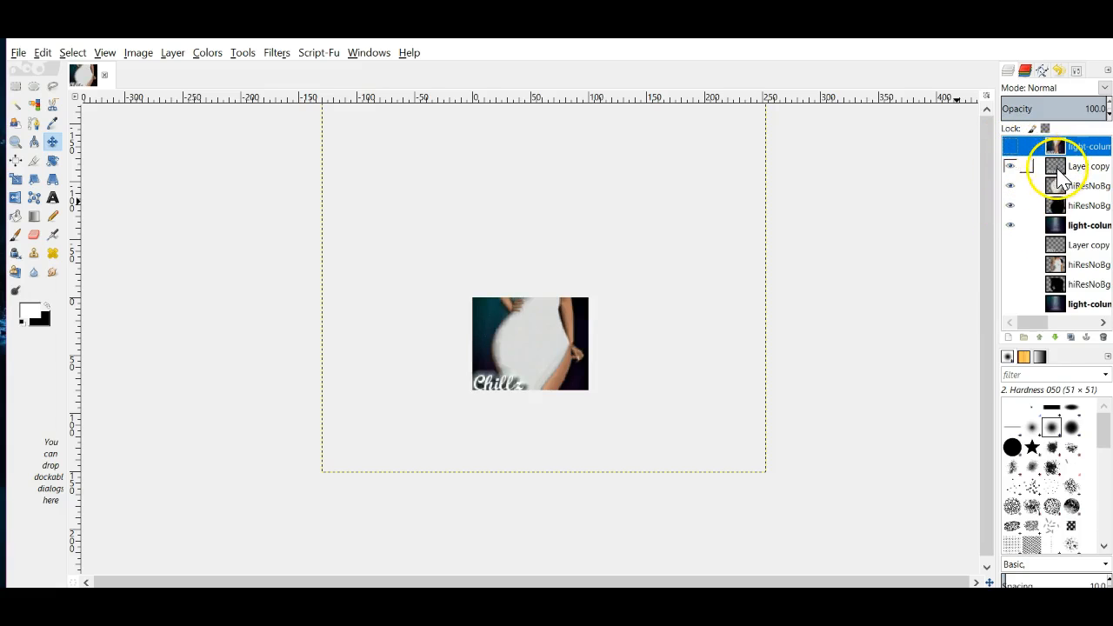
Merge the visible middle set into one layer, expanded as necessary and keeping the invisible layers
{"action": "right_click", "coordinate": [1059, 169]}
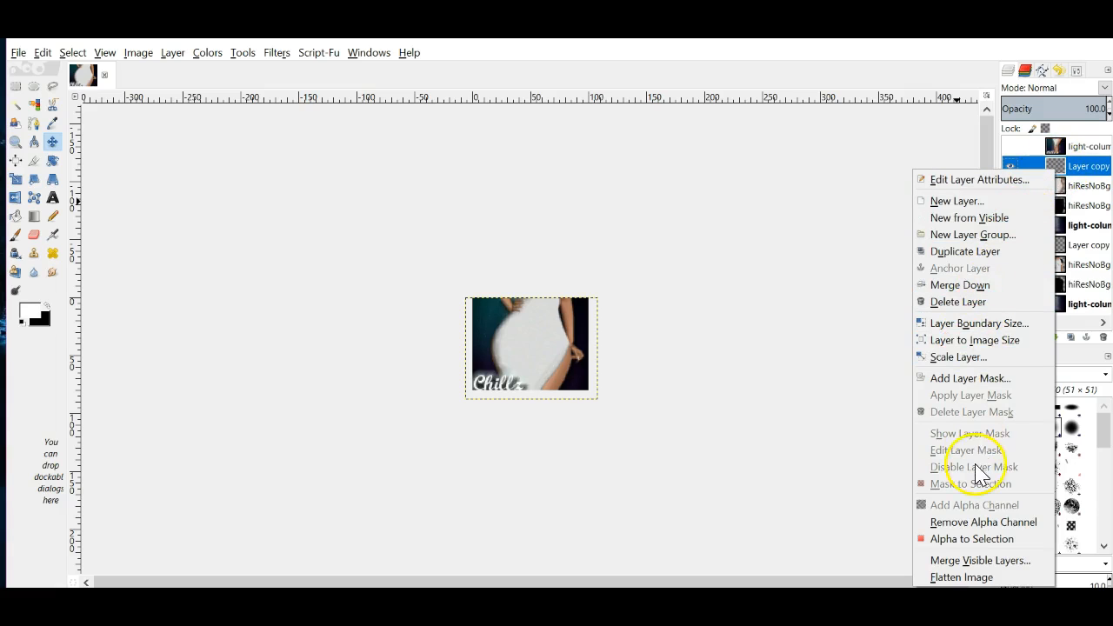
{"action": "left_click", "coordinate": [980, 560]}
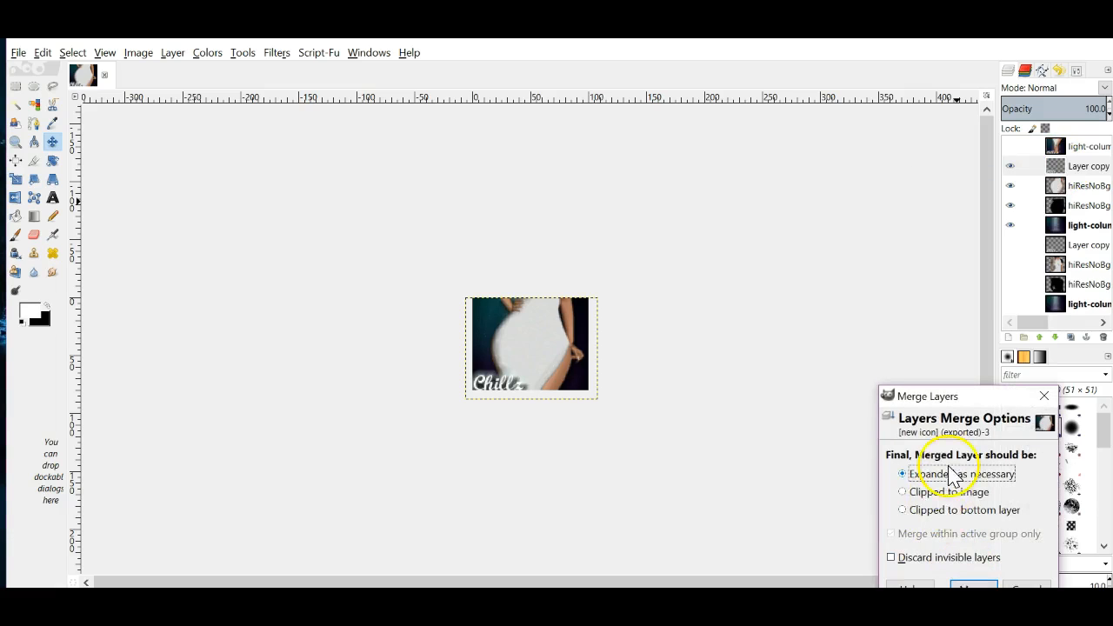
{"action": "left_click_drag", "start_coordinate": [1009, 399], "coordinate": [896, 162]}
{"action": "left_click", "coordinate": [873, 356]}
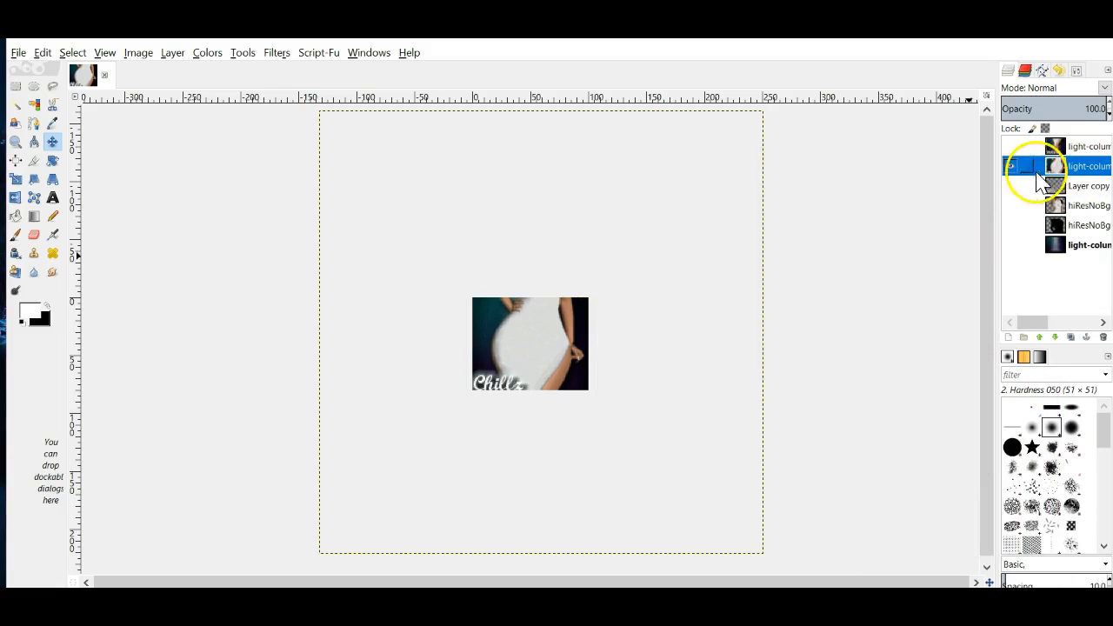
Hide the merged middle layer, then show the bottom set's four layers and merge them into one layer
{"action": "left_click", "coordinate": [1011, 166]}
{"action": "left_click_drag", "start_coordinate": [1016, 195], "coordinate": [1015, 247]}
{"action": "left_click", "coordinate": [1079, 185]}
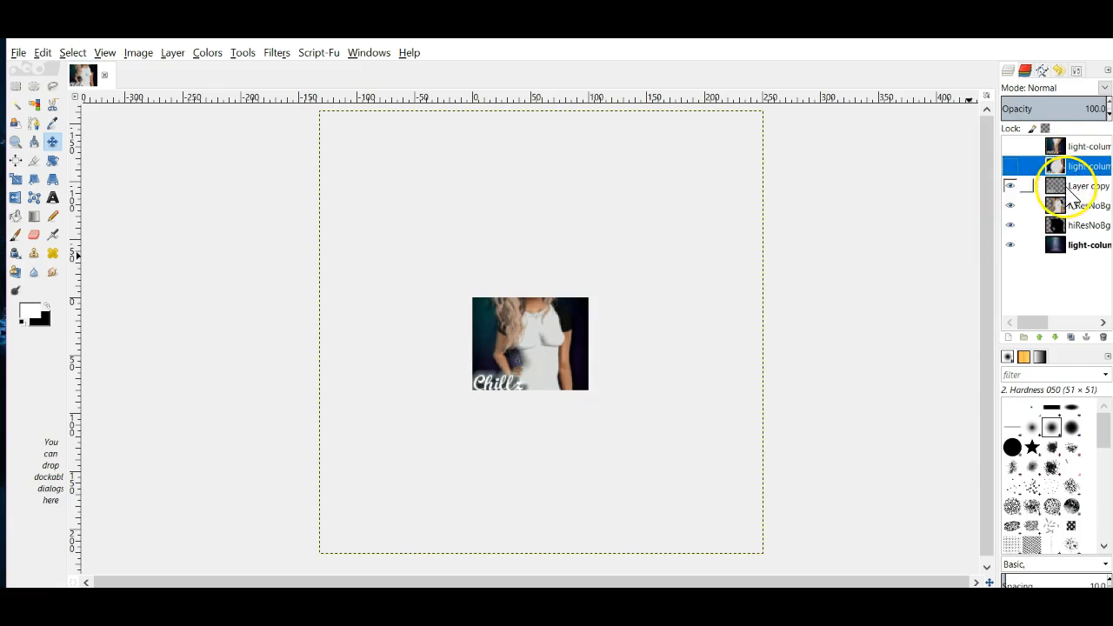
{"action": "right_click", "coordinate": [1079, 185]}
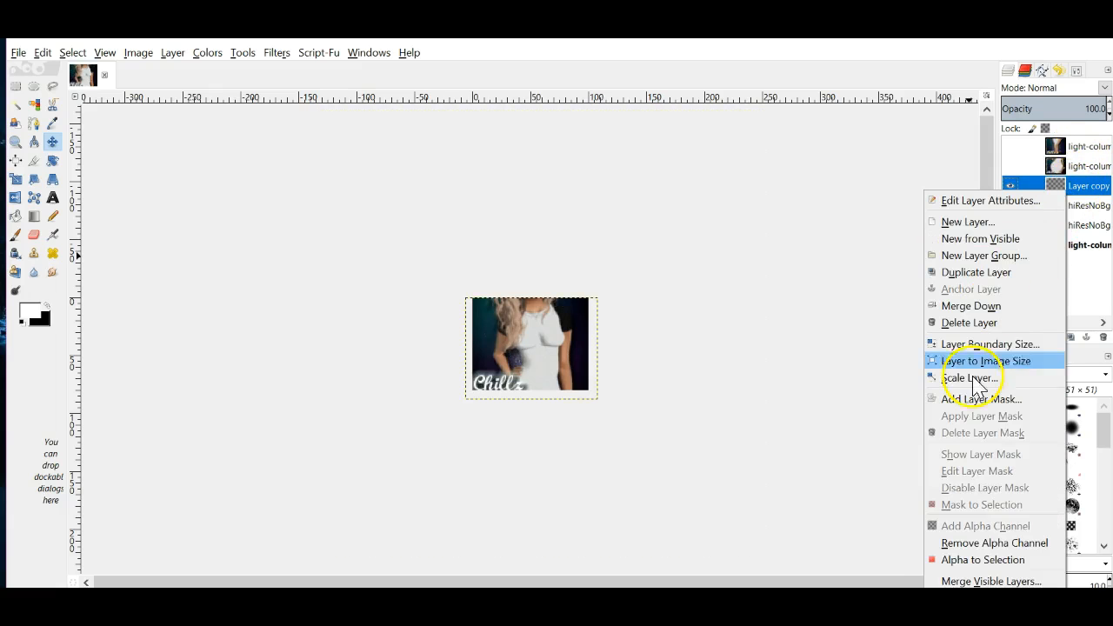
{"action": "left_click", "coordinate": [990, 581]}
{"action": "left_click_drag", "start_coordinate": [1009, 399], "coordinate": [862, 155]}
{"action": "left_click", "coordinate": [861, 349]}
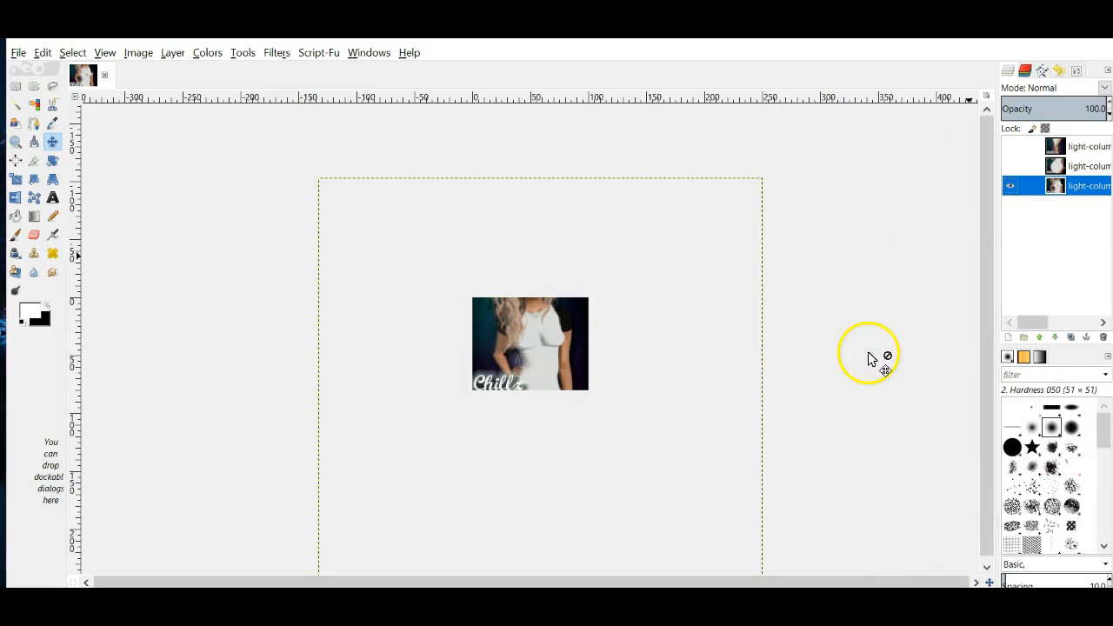
Toggle the merged layers' visibility to preview each frame, leaving all three layers visible
{"action": "left_click", "coordinate": [1010, 166]}
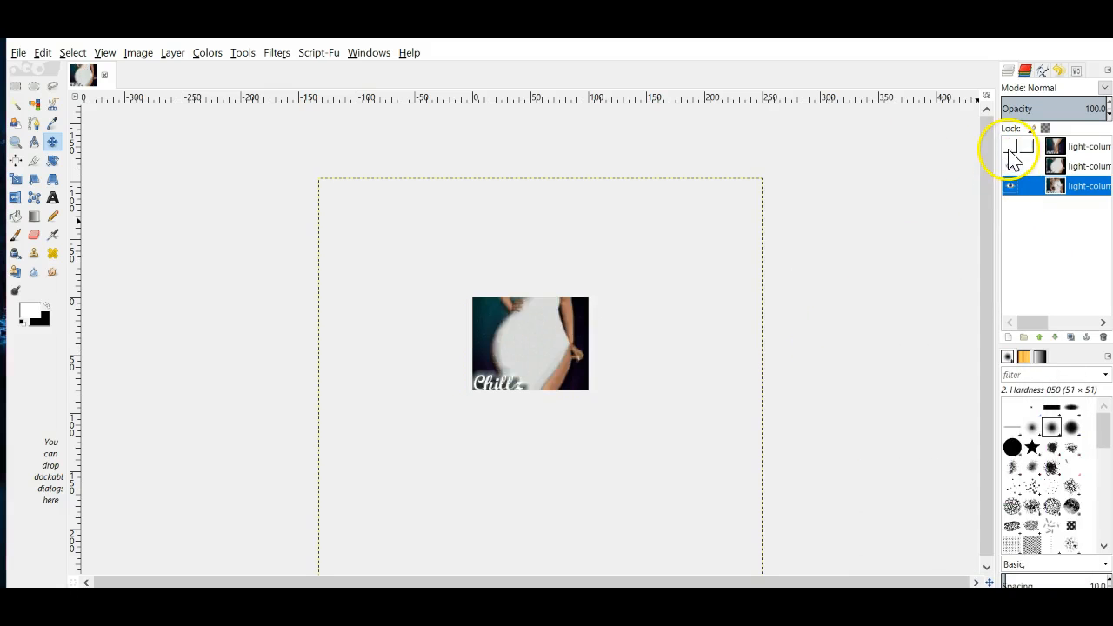
{"action": "left_click", "coordinate": [1011, 147]}
{"action": "left_click", "coordinate": [1009, 168]}
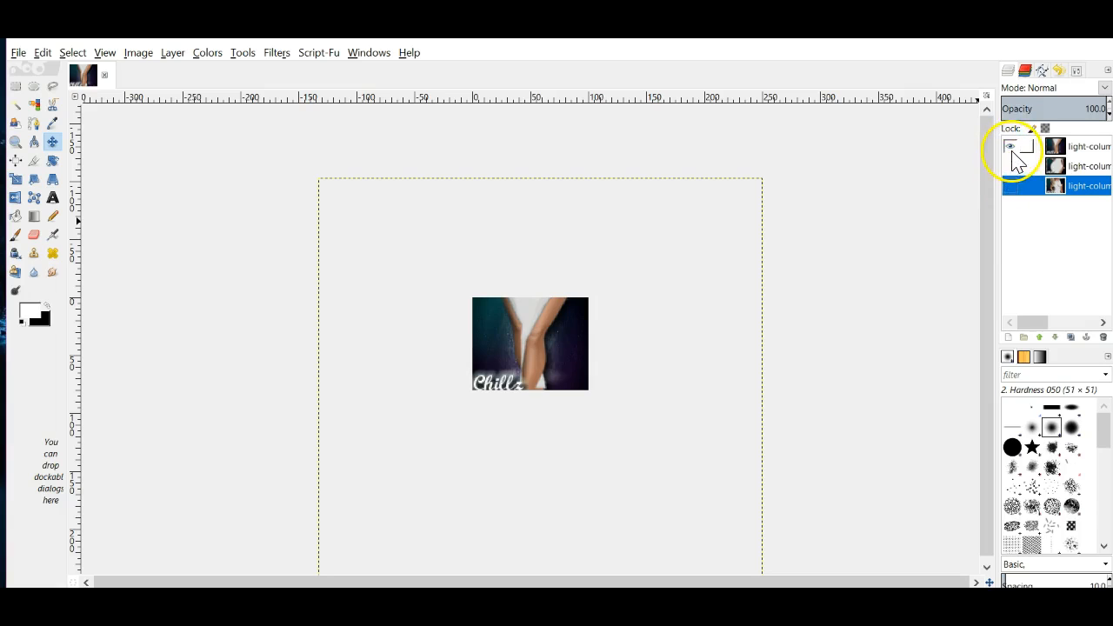
{"action": "left_click", "coordinate": [1012, 150]}
{"action": "left_click", "coordinate": [1014, 150]}
{"action": "left_click", "coordinate": [1012, 165]}
{"action": "left_click", "coordinate": [1011, 185]}
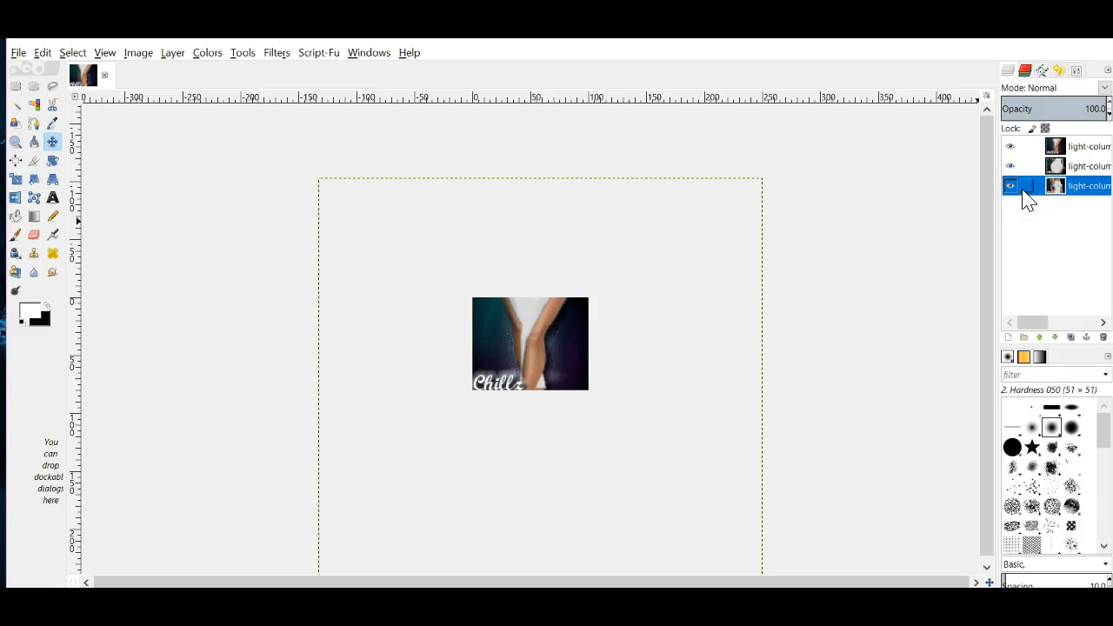
Export the image to the Desktop as class icon 2.gif, cropping all layers to the image borders
{"action": "left_click", "coordinate": [17, 53]}
{"action": "left_click", "coordinate": [32, 263]}
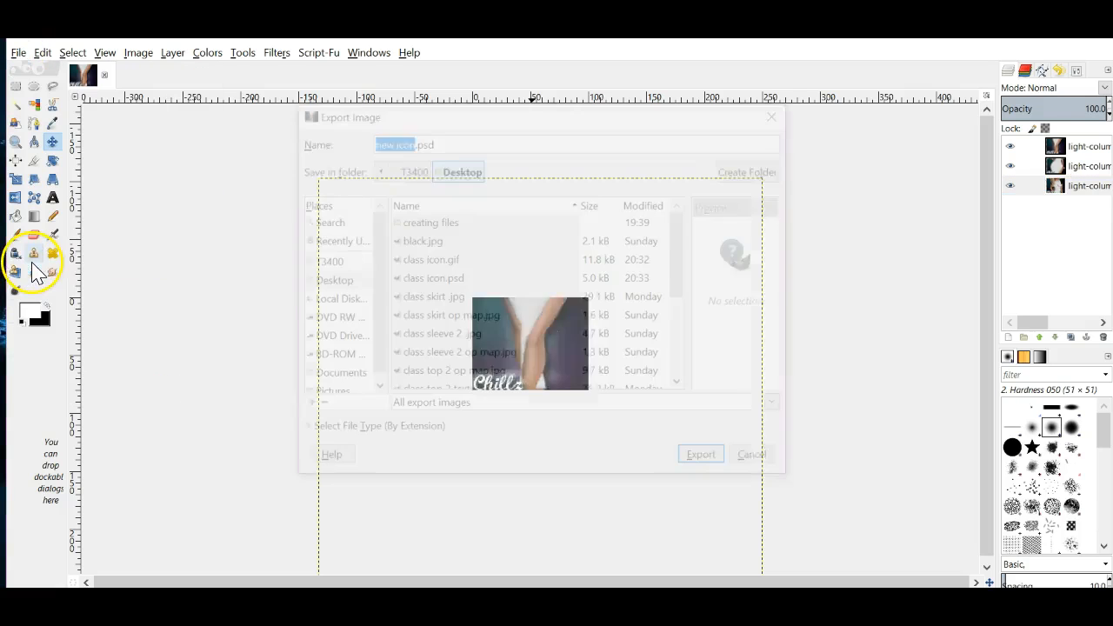
{"action": "left_click_drag", "start_coordinate": [460, 142], "coordinate": [368, 132]}
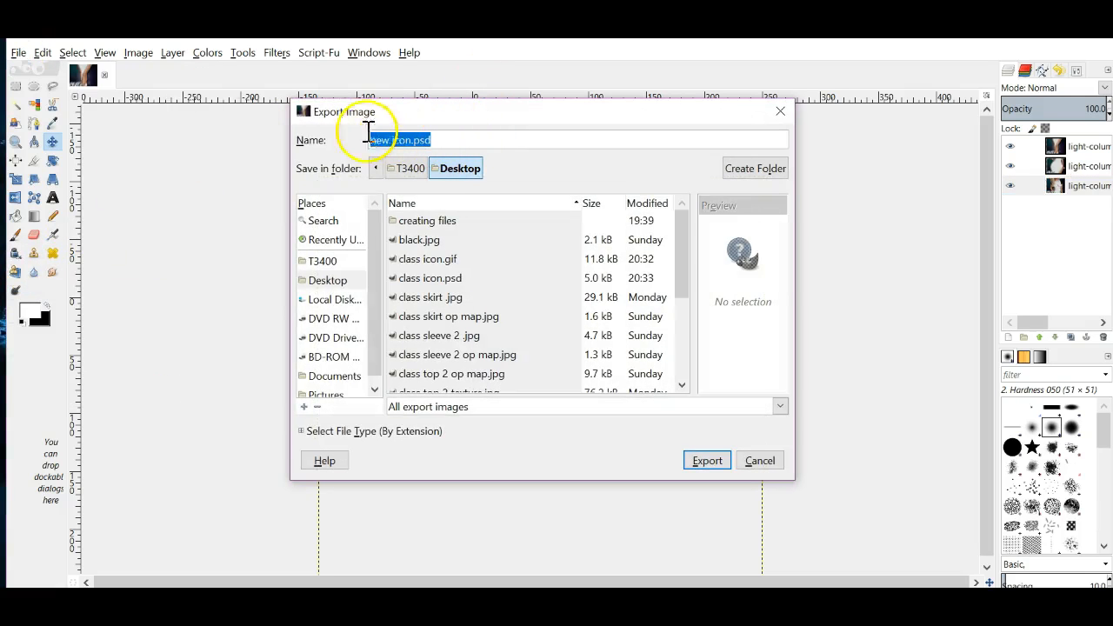
{"action": "type", "text": "class"}
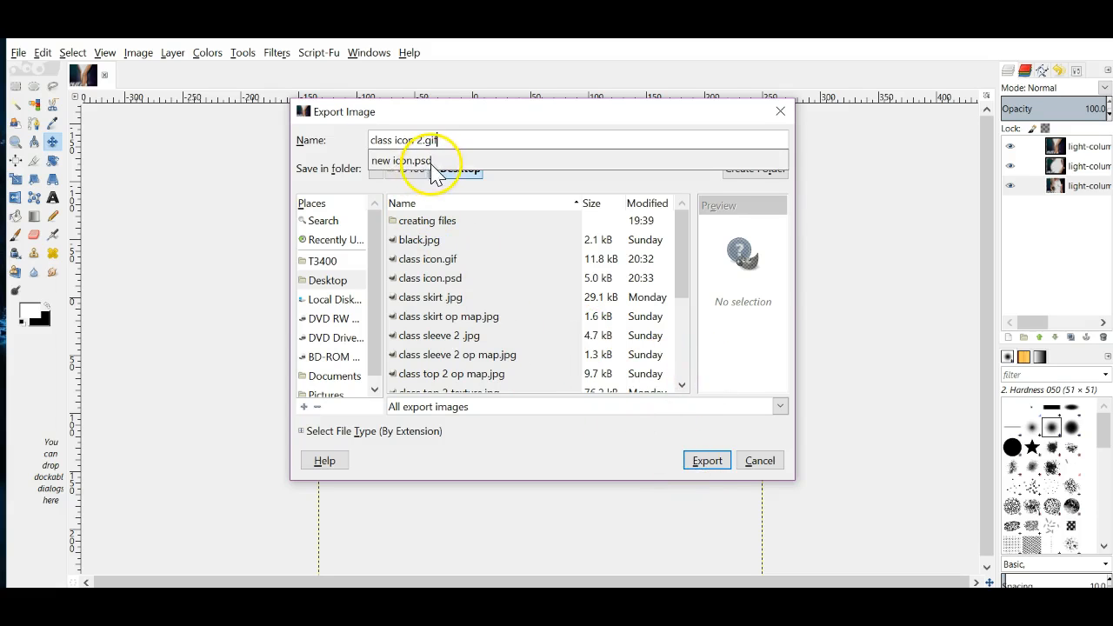
{"action": "left_click", "coordinate": [711, 461]}
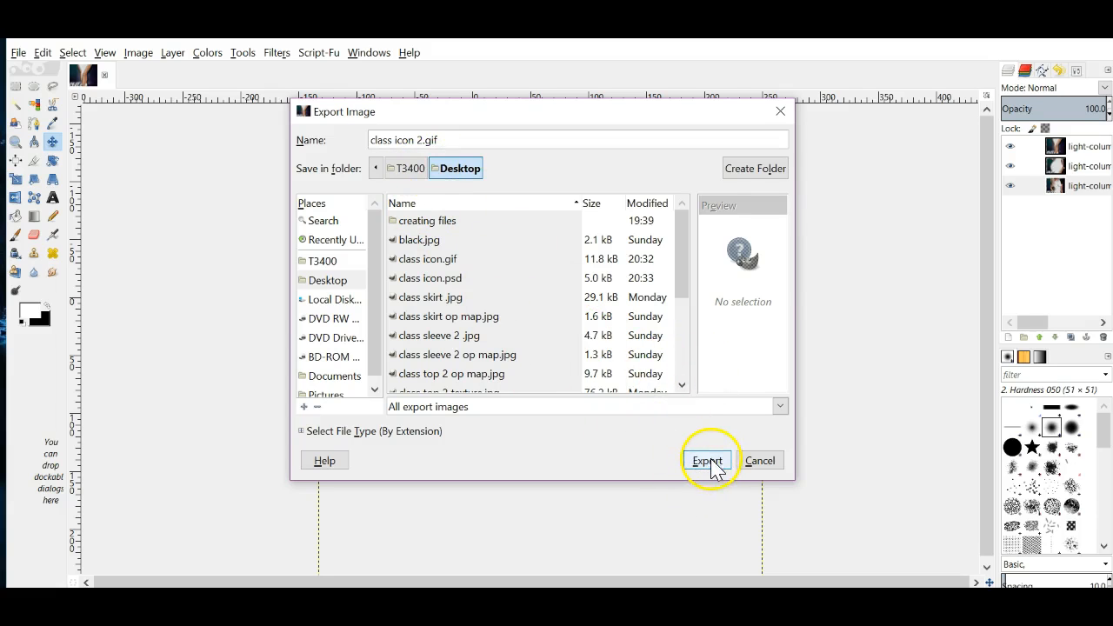
{"action": "left_click", "coordinate": [703, 461]}
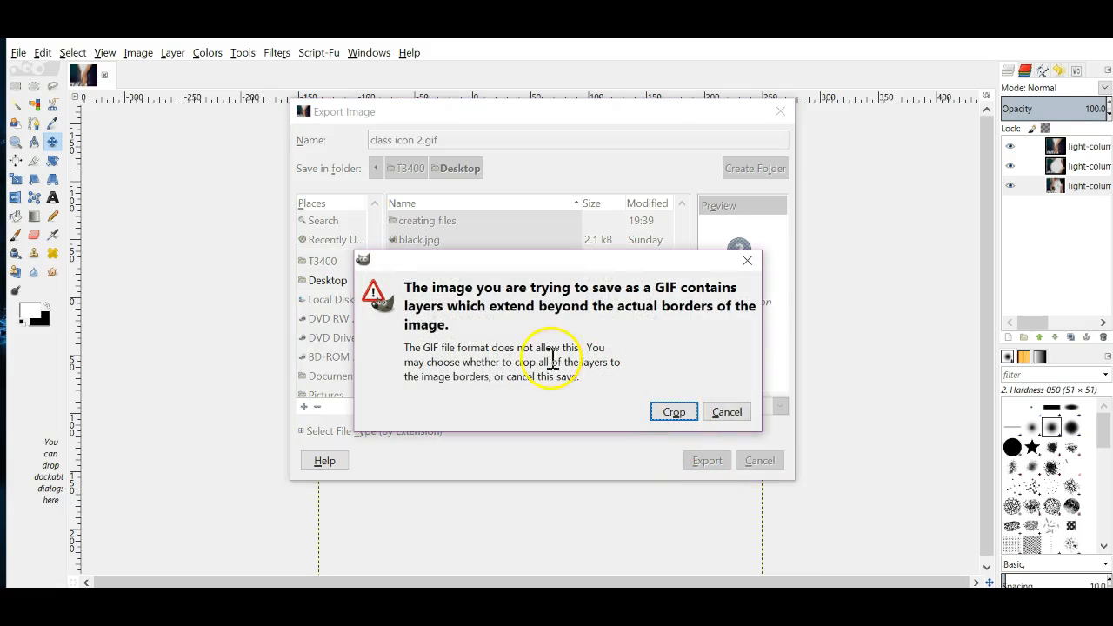
{"action": "left_click", "coordinate": [673, 414]}
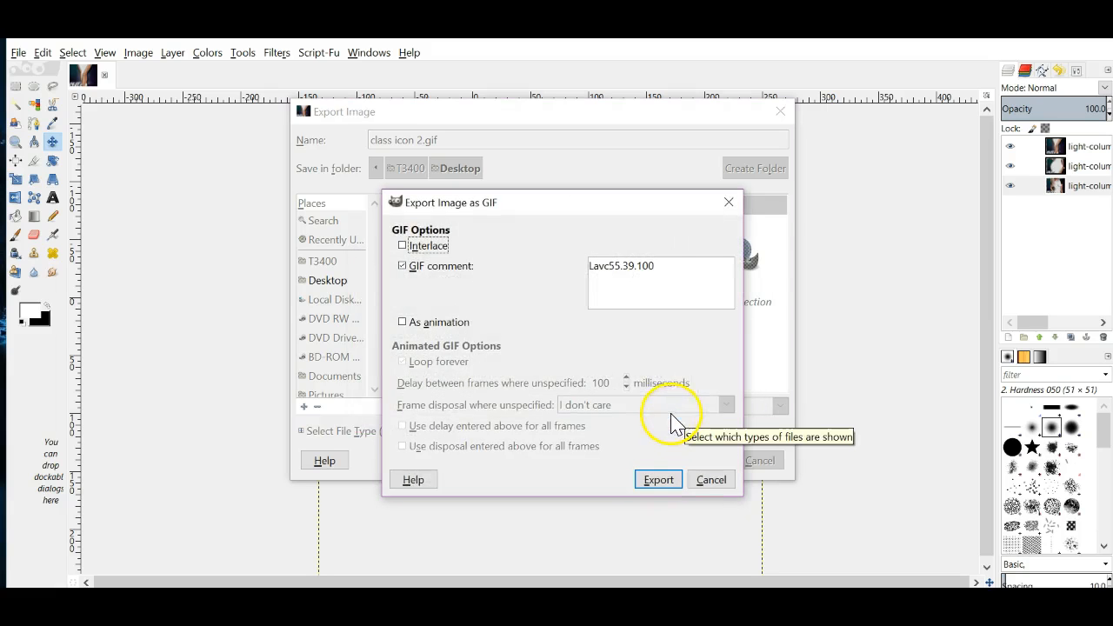
Export the GIF as an animation that loops forever, with a 500 millisecond delay between frames
{"action": "left_click", "coordinate": [402, 322]}
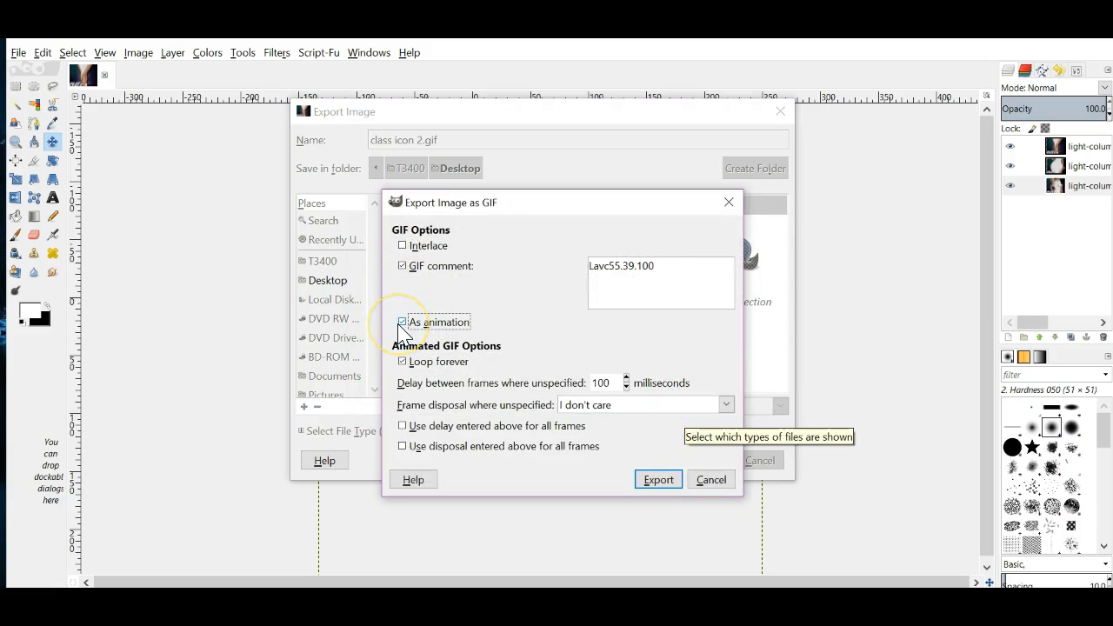
{"action": "left_click", "coordinate": [597, 383]}
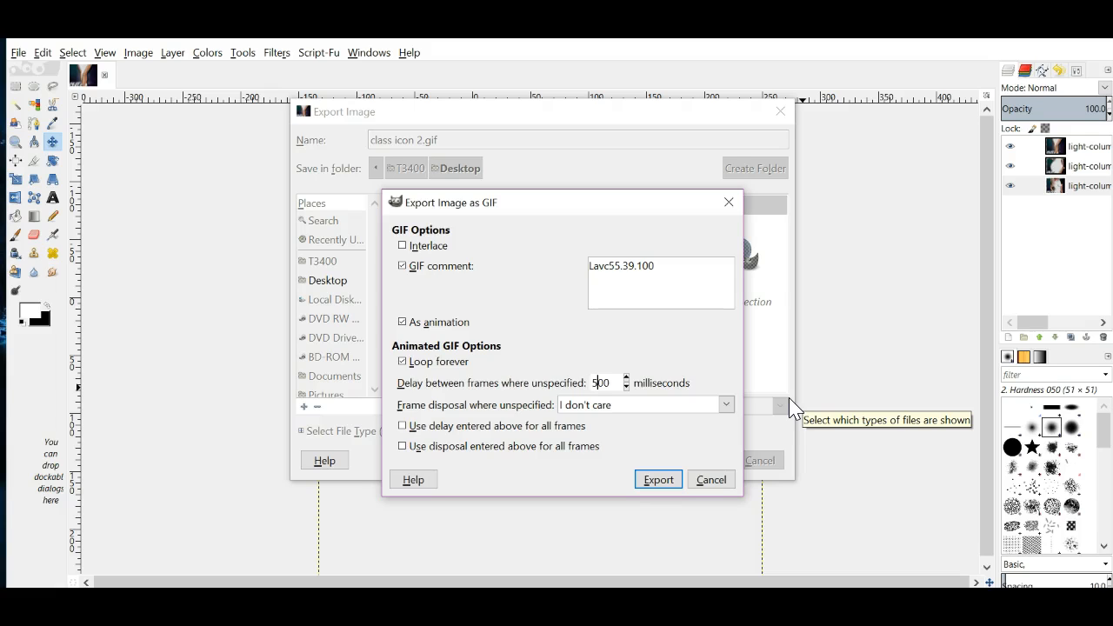
{"action": "left_click", "coordinate": [839, 443]}
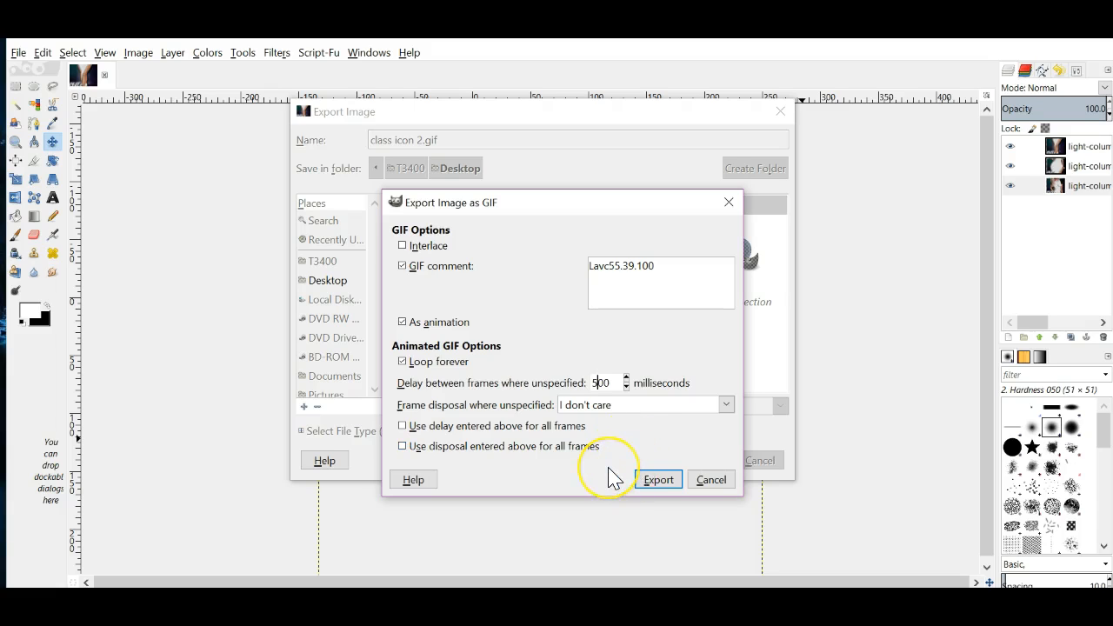
{"action": "left_click", "coordinate": [661, 484]}
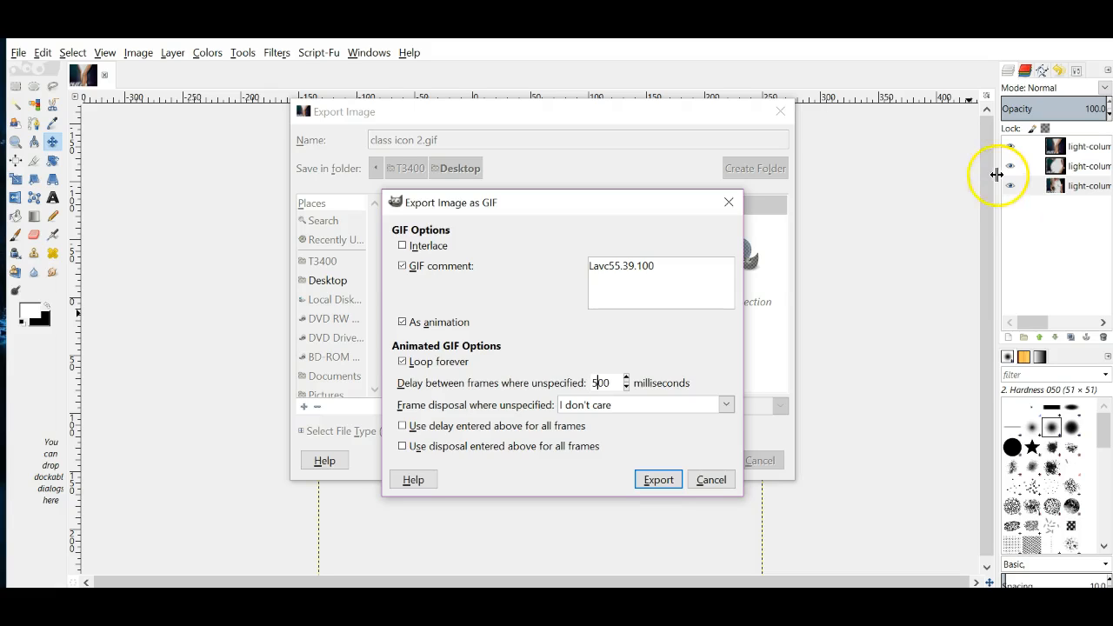
{"action": "left_click", "coordinate": [659, 480]}
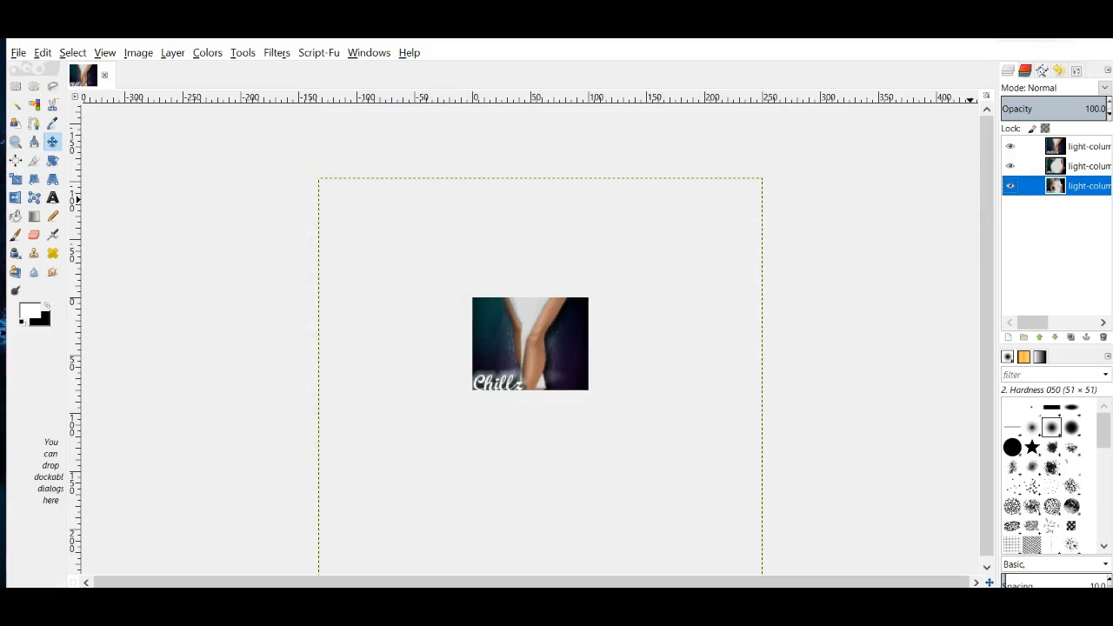
Switch to the desktop, open the class icon 2 GIF in Photos to check the animation, and close the viewer
{"action": "left_click", "coordinate": [1014, 15]}
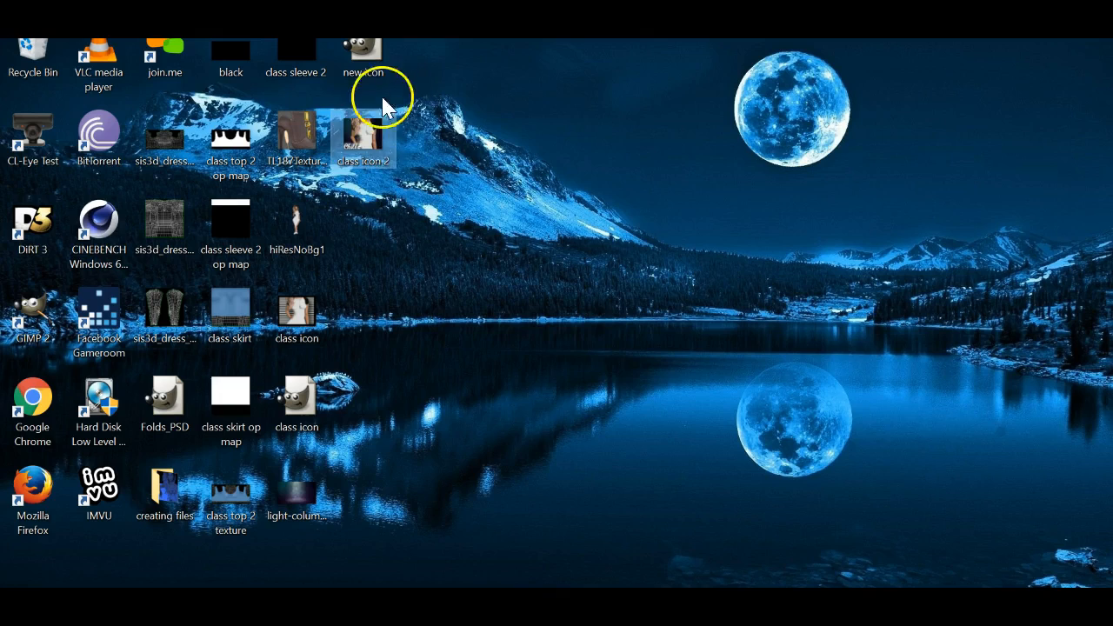
{"action": "mouse_move", "coordinate": [361, 147]}
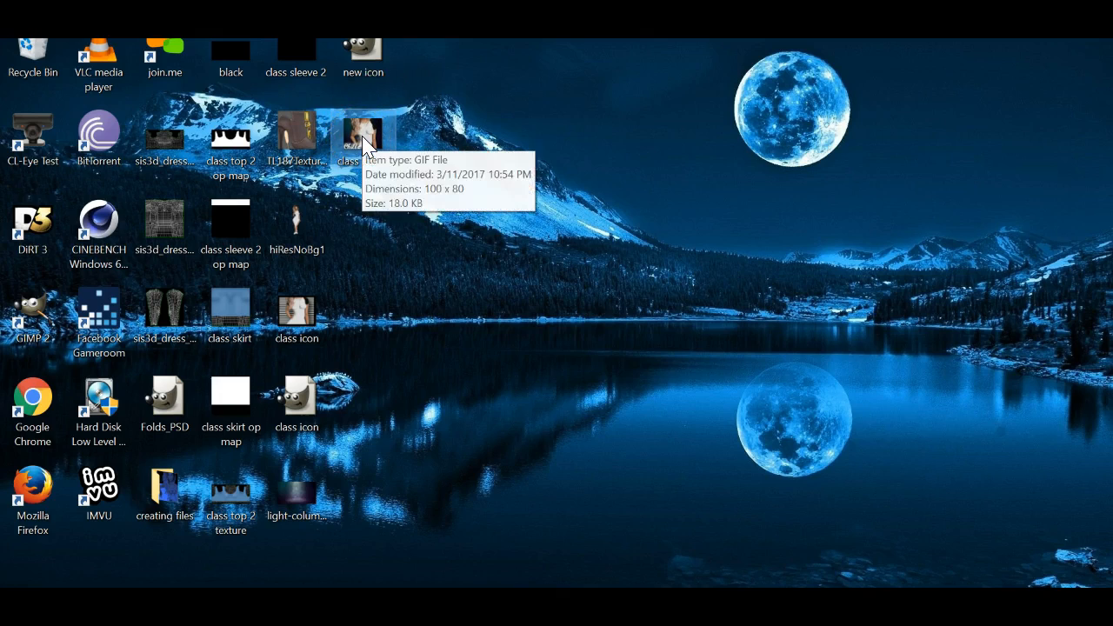
{"action": "double_click", "coordinate": [363, 147]}
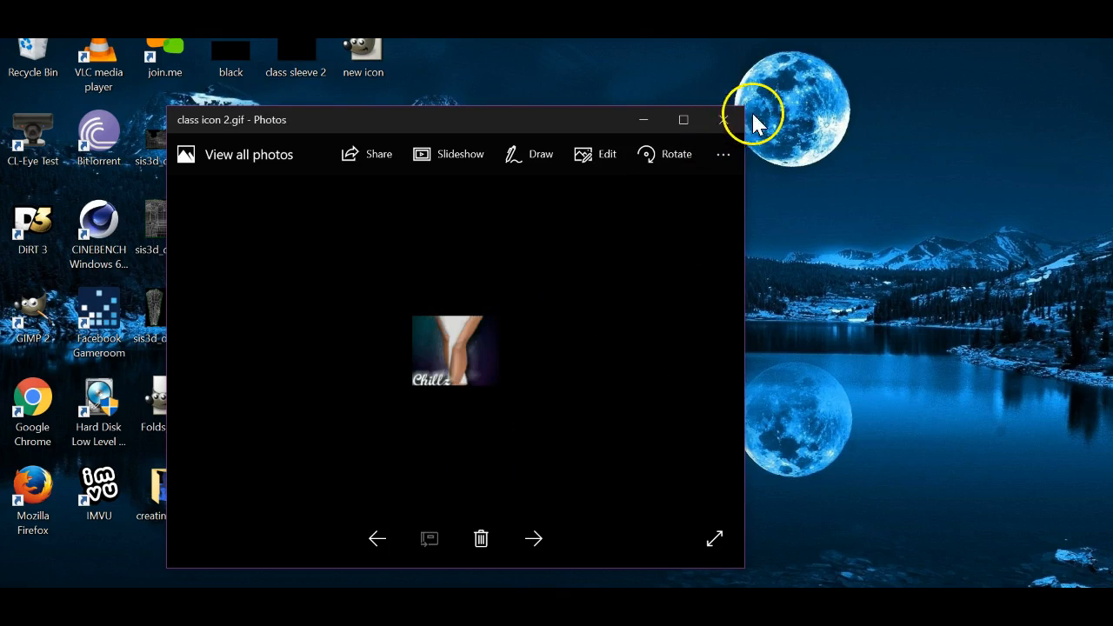
{"action": "left_click", "coordinate": [725, 126]}
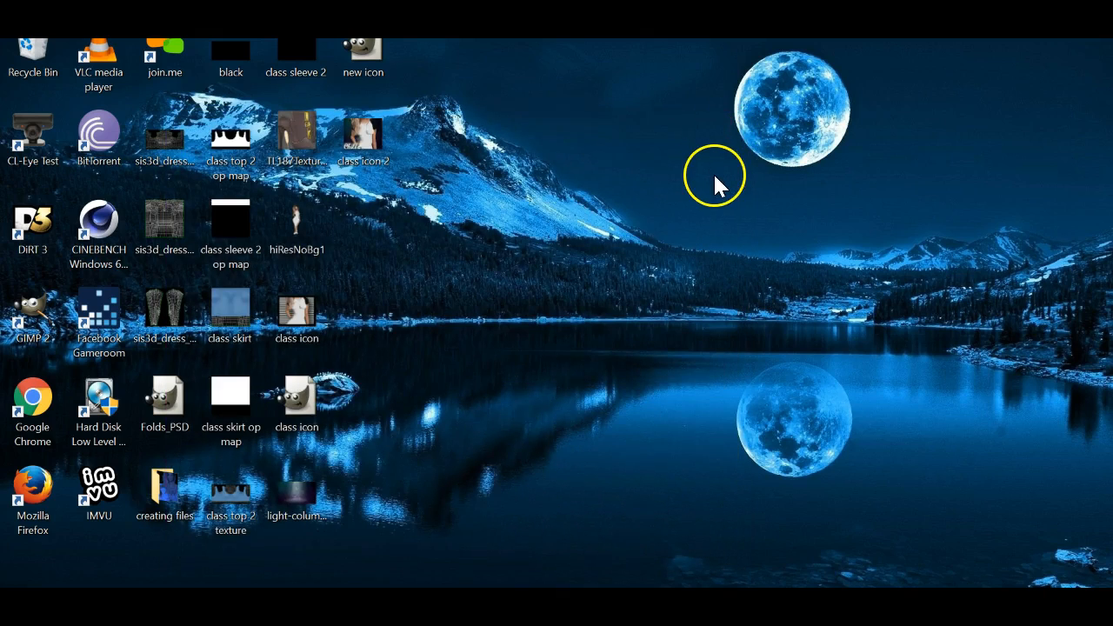